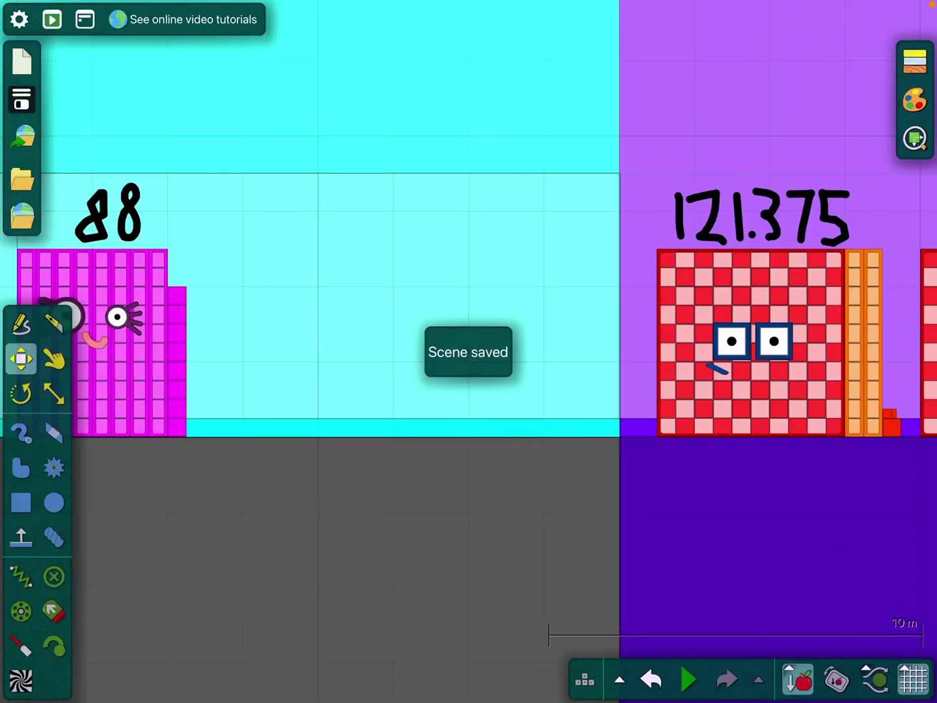
scroll(470, 293, "up", 3)
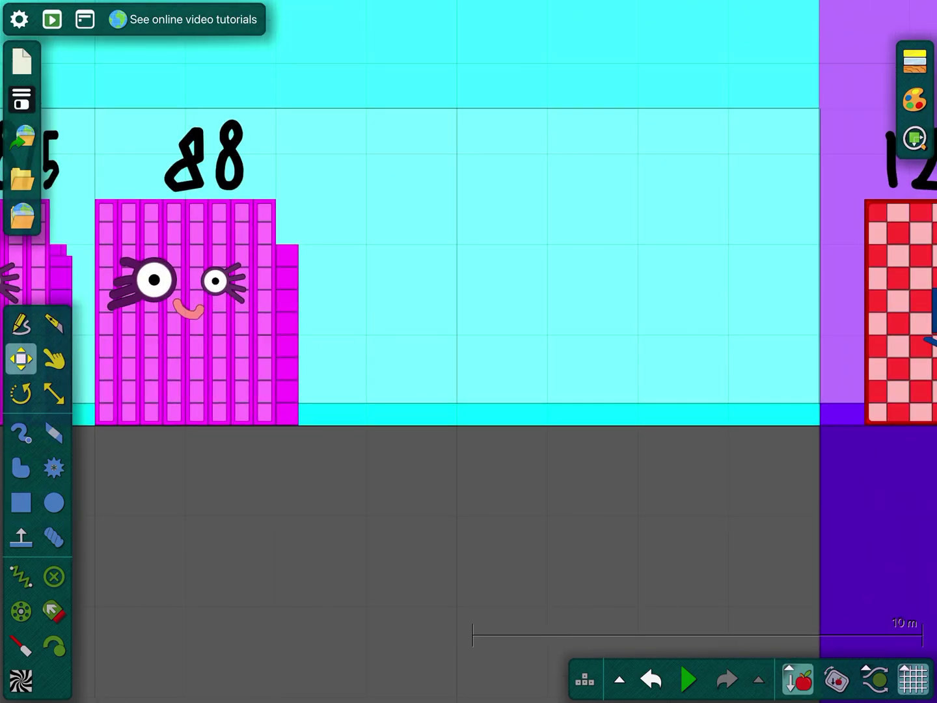
scroll(659, 220, "up", 5)
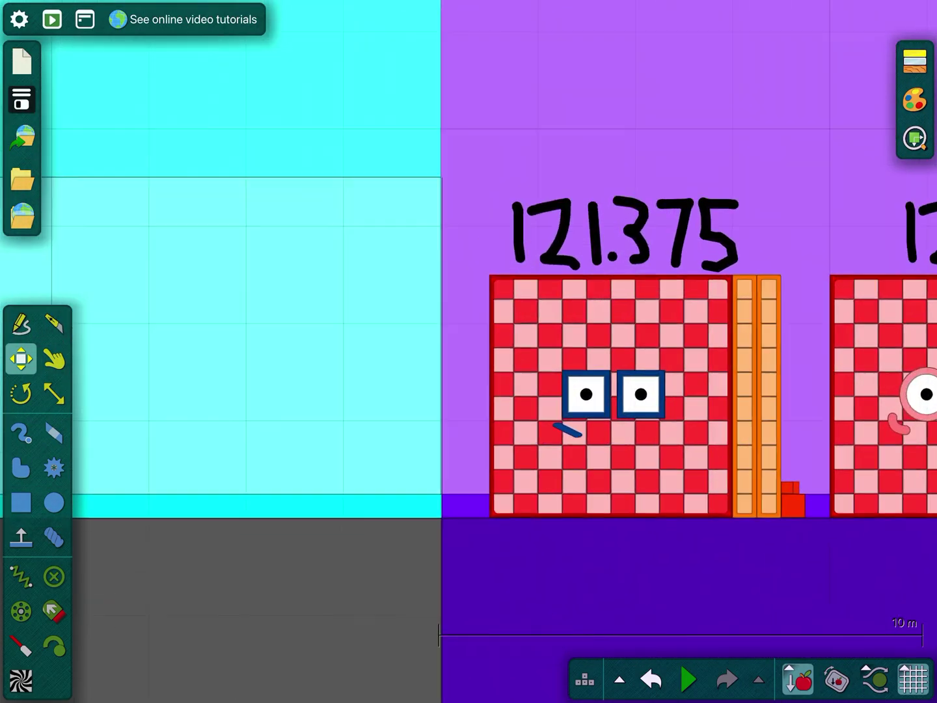
scroll(469, 330, "up", 3)
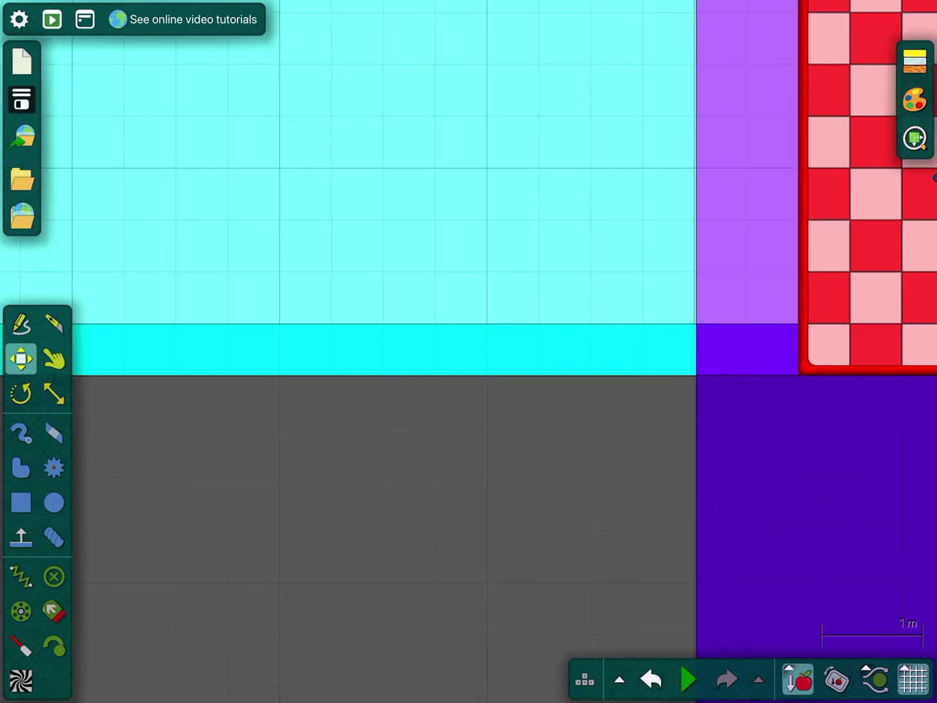
scroll(469, 293, "down", 5)
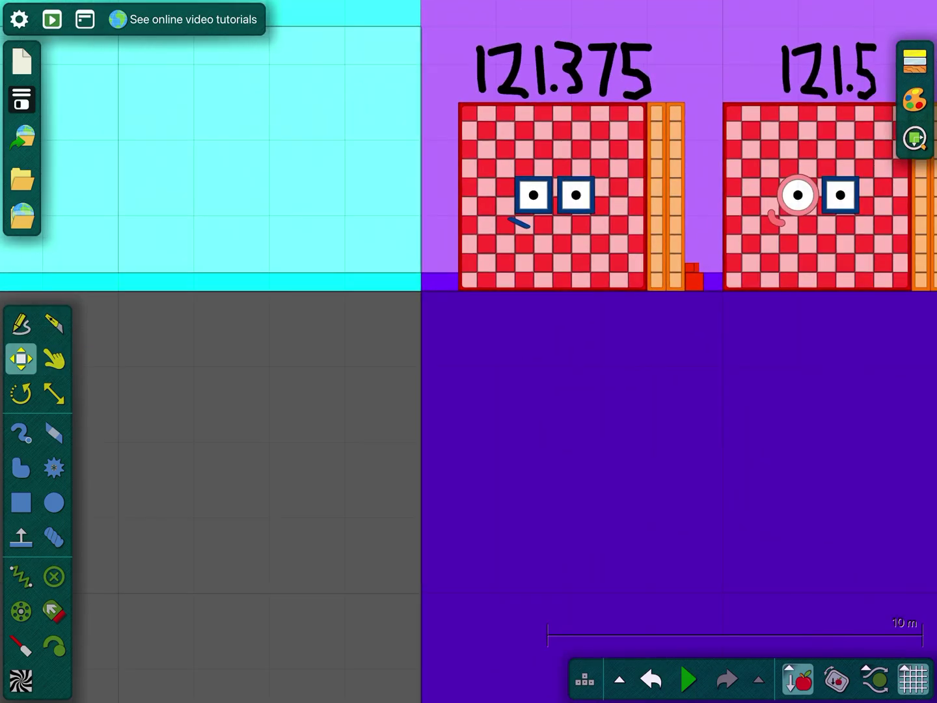
scroll(469, 293, "down", 3)
scroll(293, 256, "up", 3)
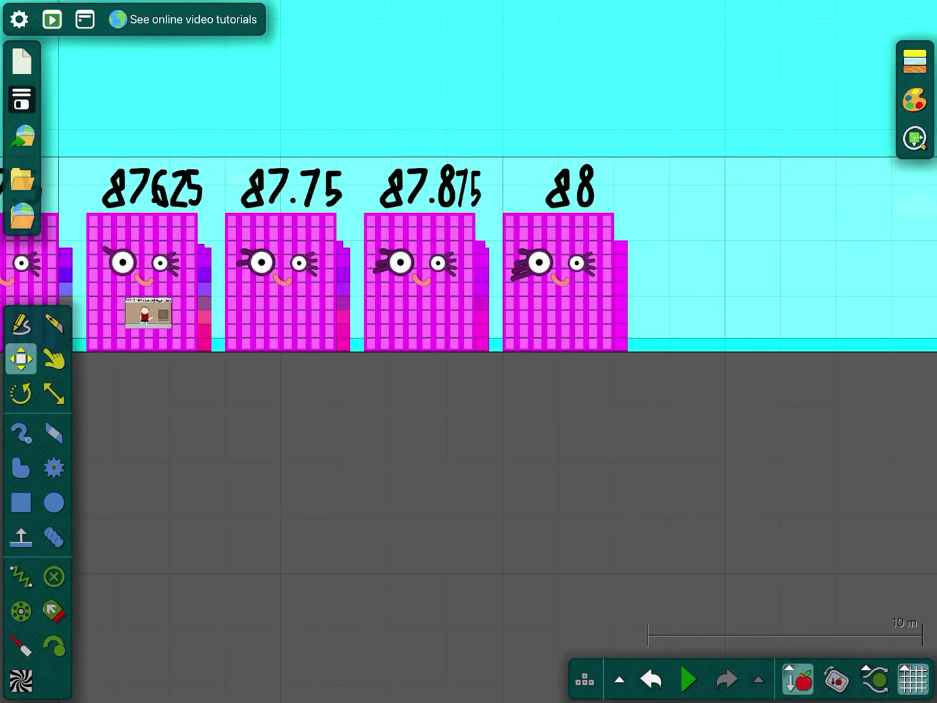
scroll(468, 293, "up", 3)
scroll(468, 293, "down", 3)
scroll(220, 220, "up", 4)
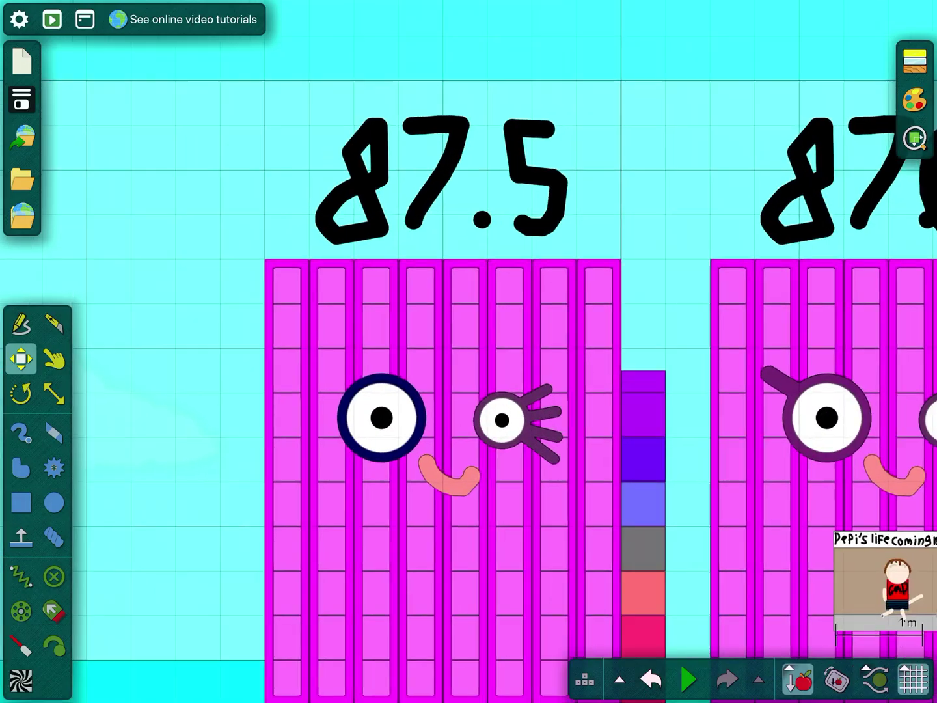
scroll(220, 219, "down", 3)
scroll(220, 219, "up", 4)
scroll(293, 220, "down", 1)
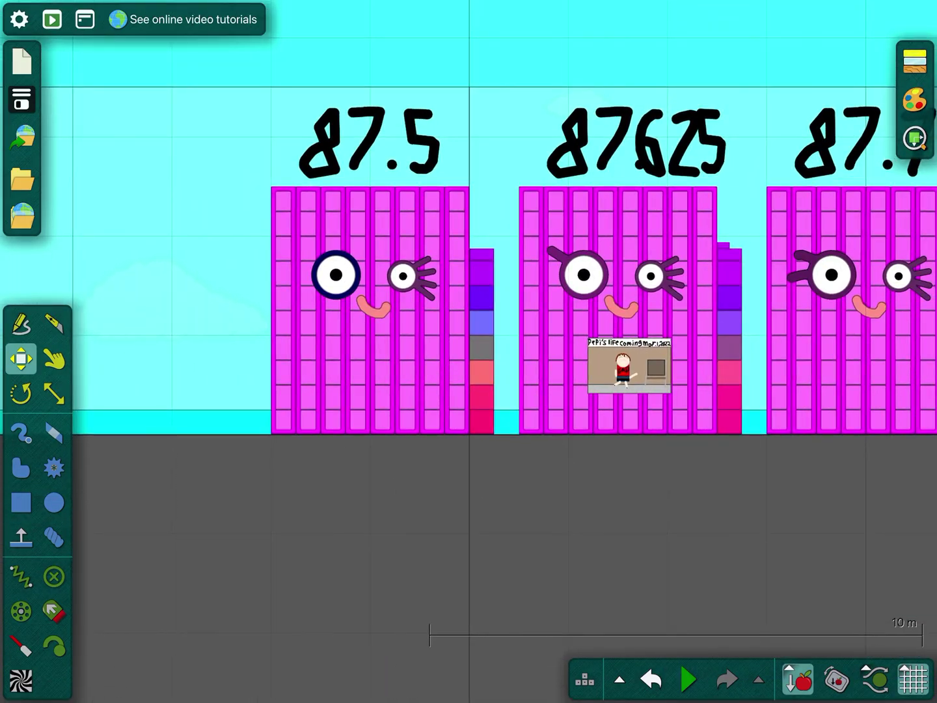
scroll(469, 293, "up", 5)
scroll(469, 293, "down", 2)
scroll(469, 293, "up", 1)
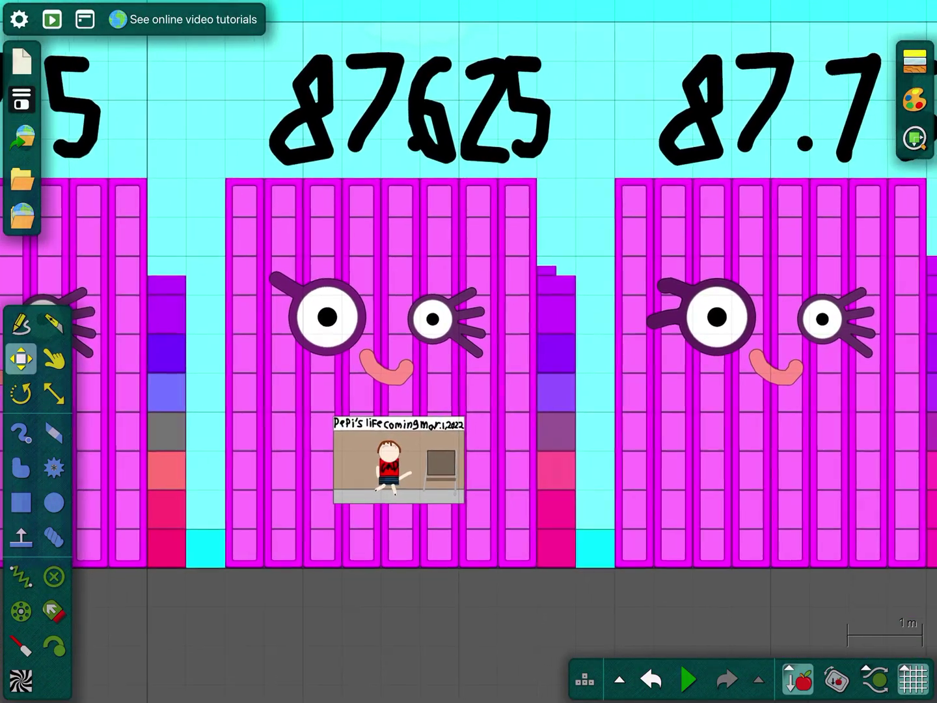
scroll(470, 293, "up", 2)
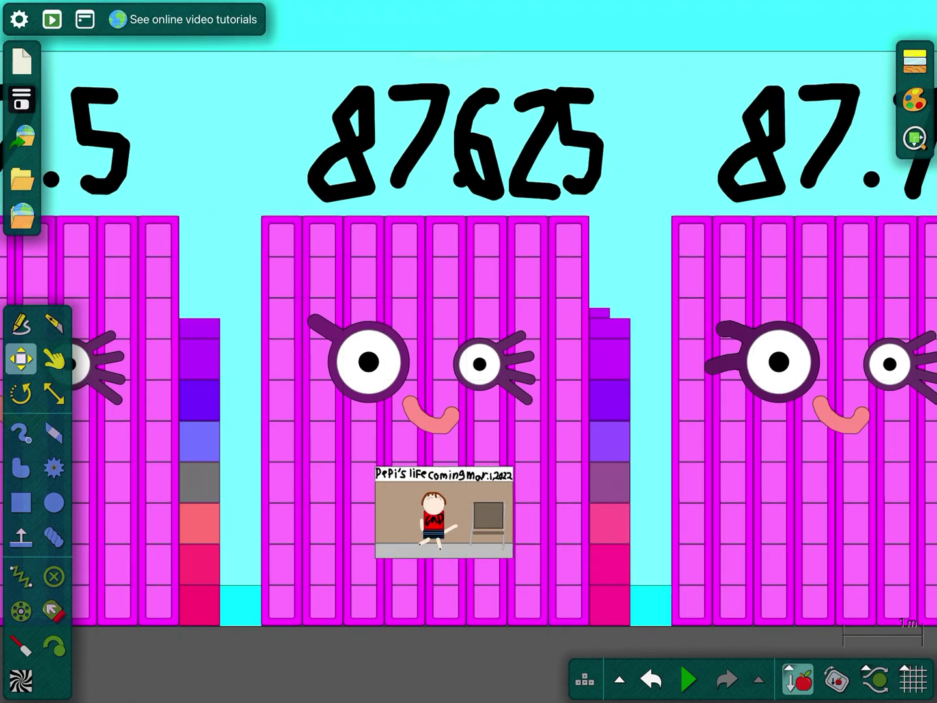
Nudge the 87.625 block and its picture slightly to the right.
mouse_move(426, 421)
left_mouse_down()
mouse_move(378, 238)
mouse_move(311, 293)
mouse_move(428, 421)
left_mouse_up()
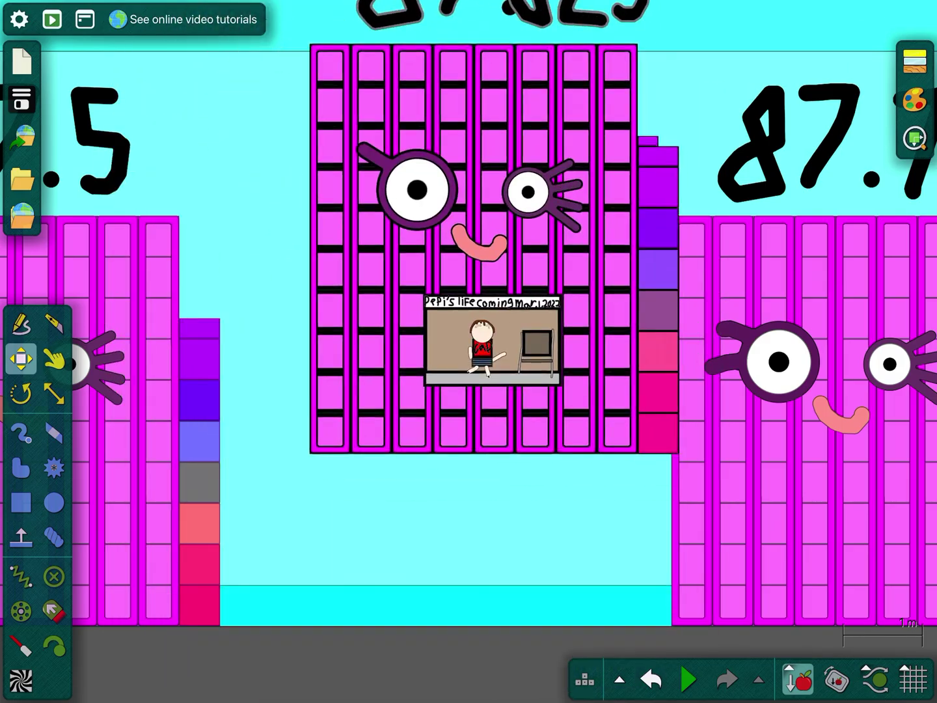
scroll(469, 352, "down", 8)
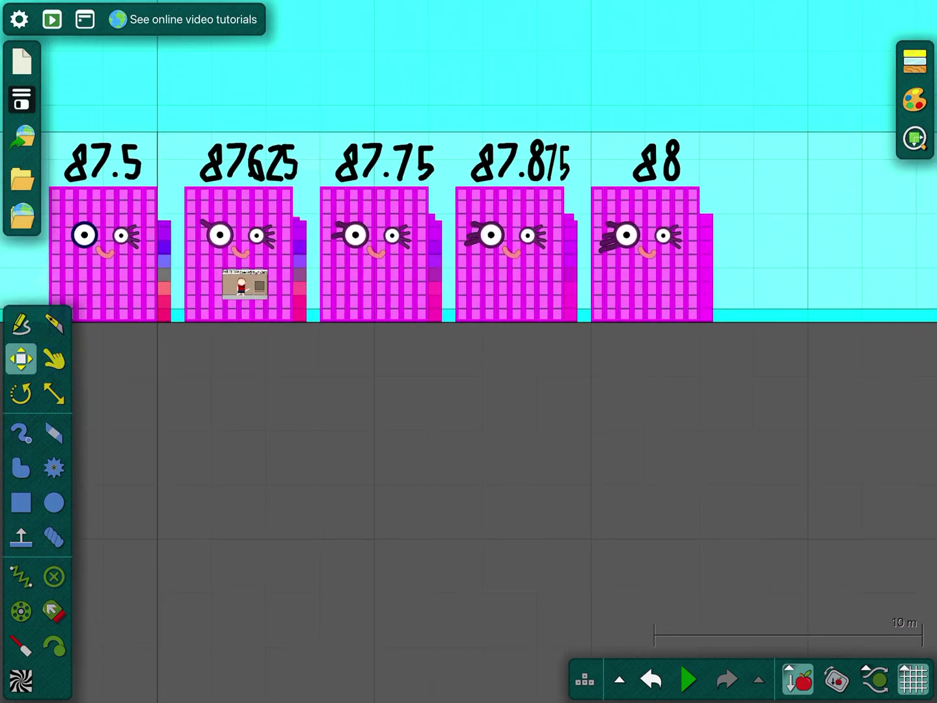
scroll(469, 352, "down", 4)
scroll(645, 205, "up", 4)
scroll(644, 206, "up", 4)
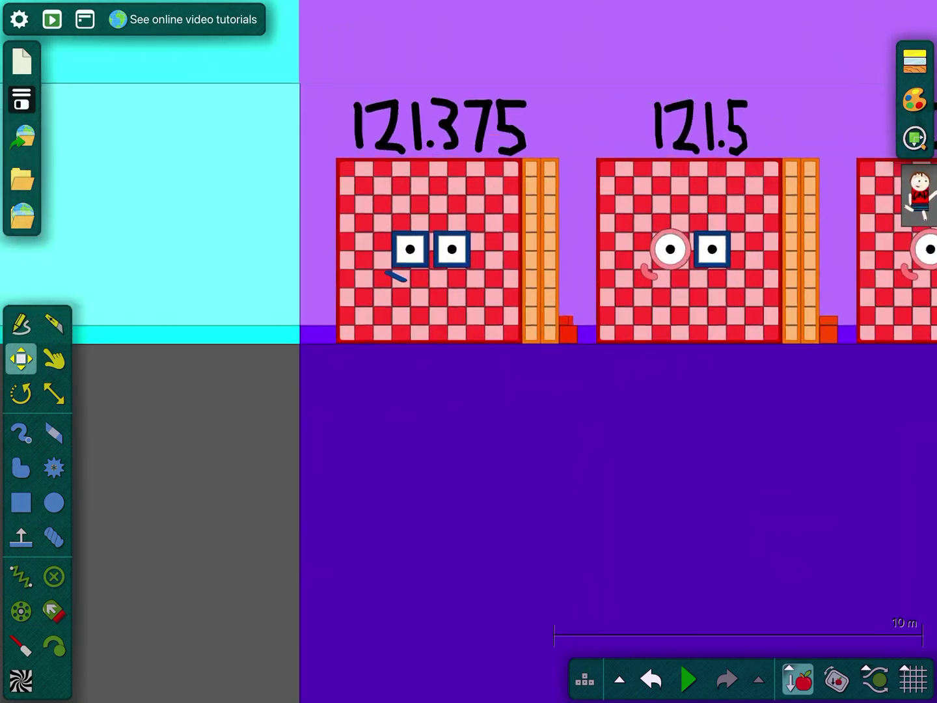
scroll(585, 293, "up", 4)
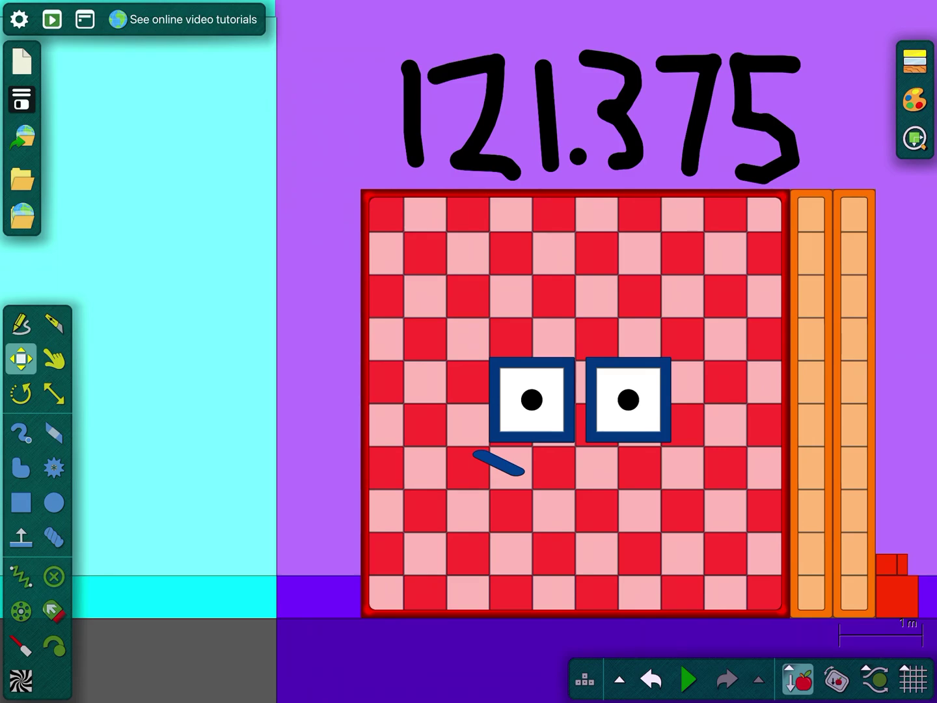
scroll(469, 351, "down", 2)
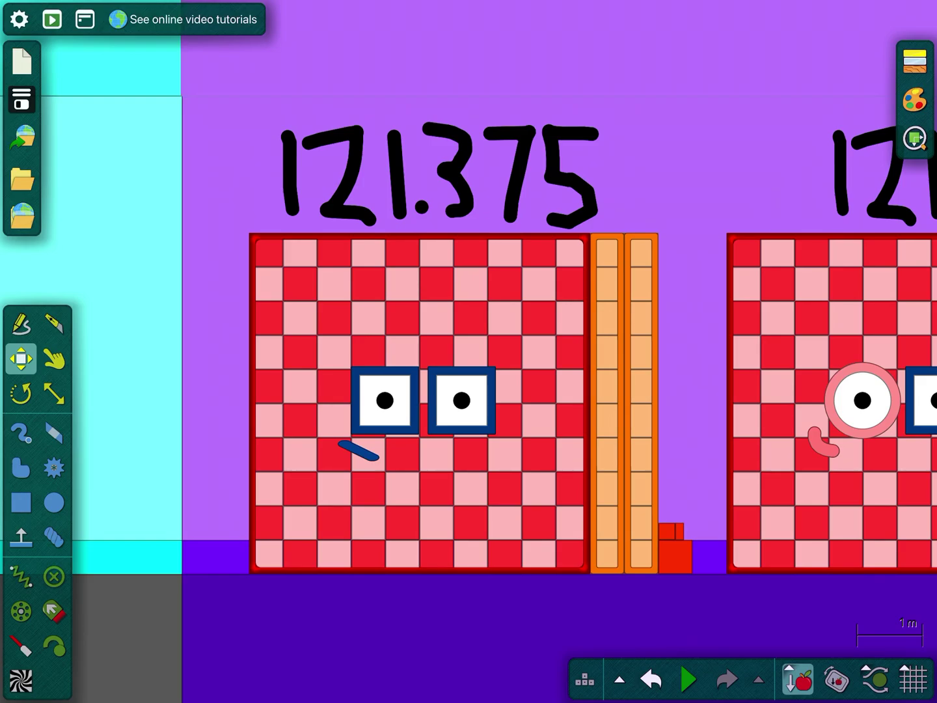
scroll(468, 352, "down", 3)
scroll(468, 351, "down", 3)
scroll(766, 307, "up", 4)
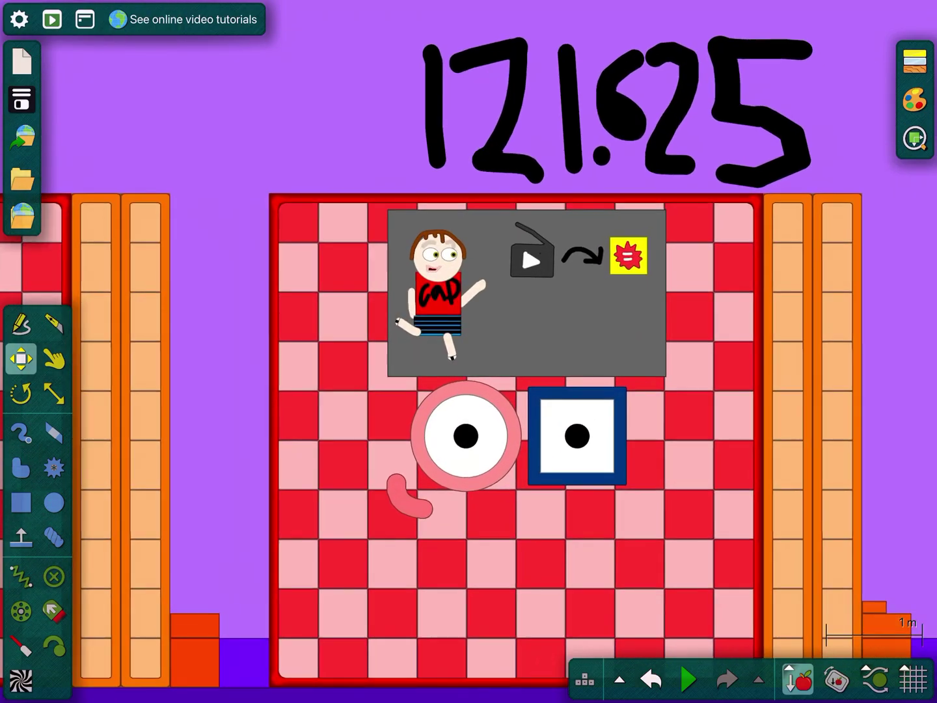
scroll(660, 256, "up", 2)
scroll(512, 241, "up", 5)
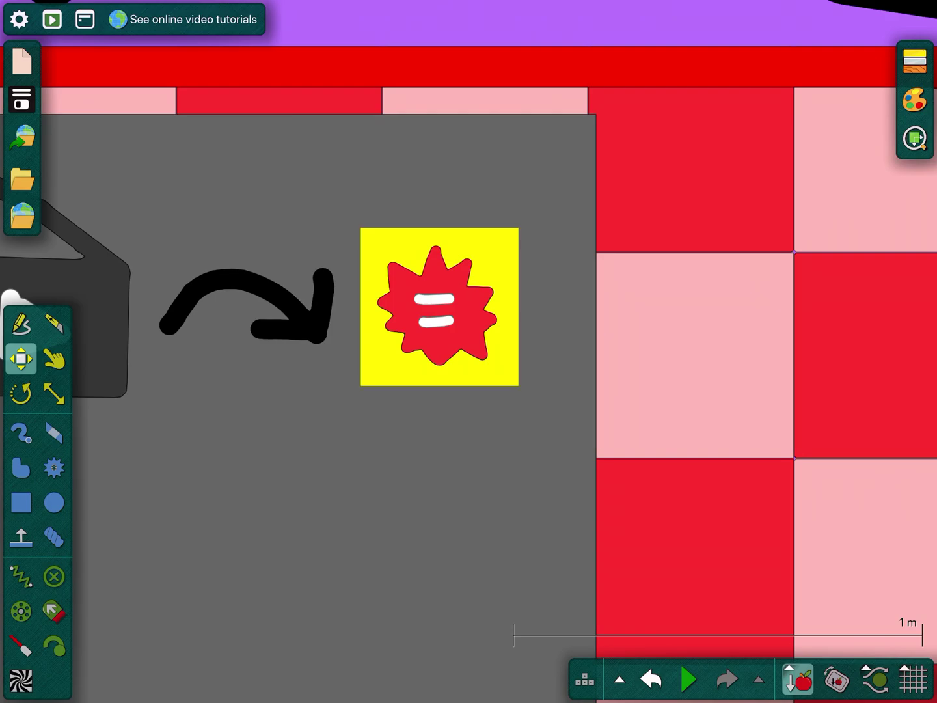
scroll(470, 351, "down", 4)
scroll(468, 351, "down", 2)
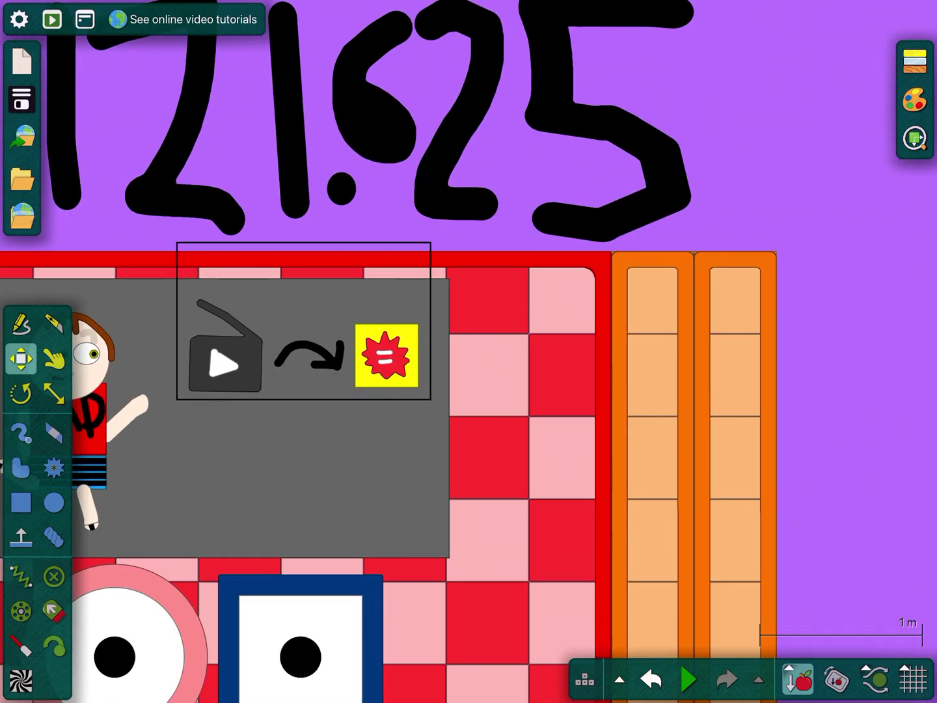
scroll(308, 330, "up", 5)
scroll(307, 329, "down", 5)
scroll(308, 330, "up", 4)
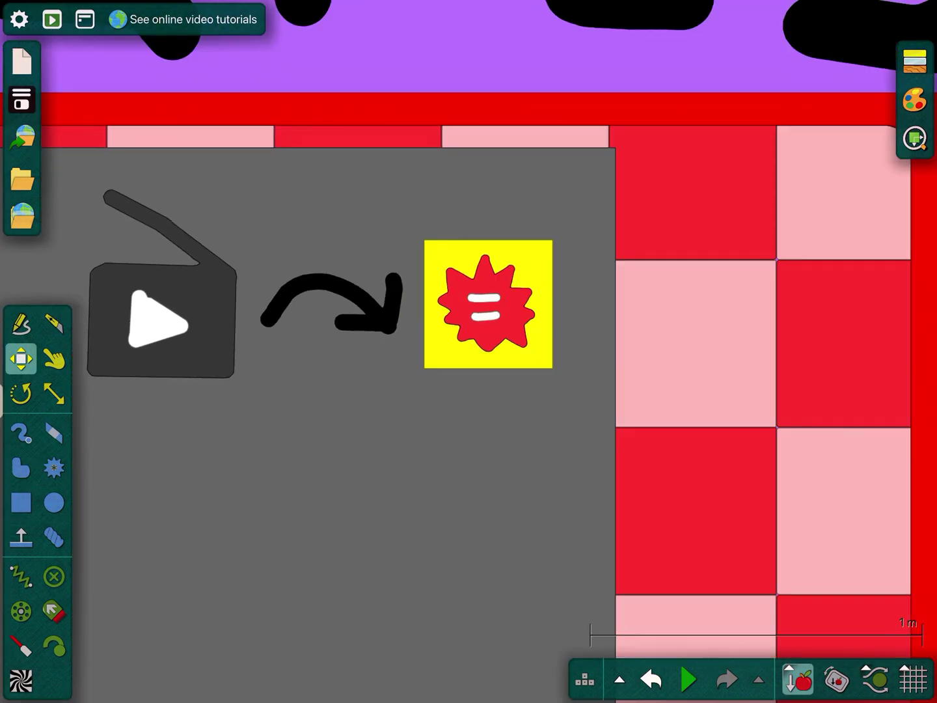
scroll(469, 351, "up", 2)
scroll(468, 351, "down", 6)
scroll(469, 351, "down", 2)
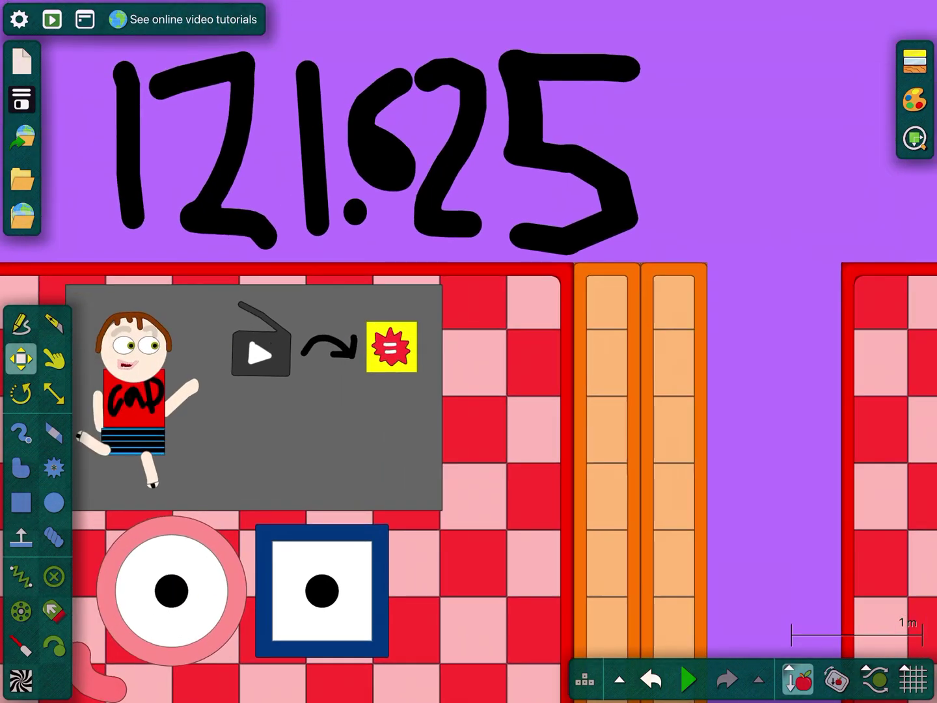
scroll(330, 366, "up", 5)
scroll(329, 366, "down", 4)
scroll(329, 367, "up", 6)
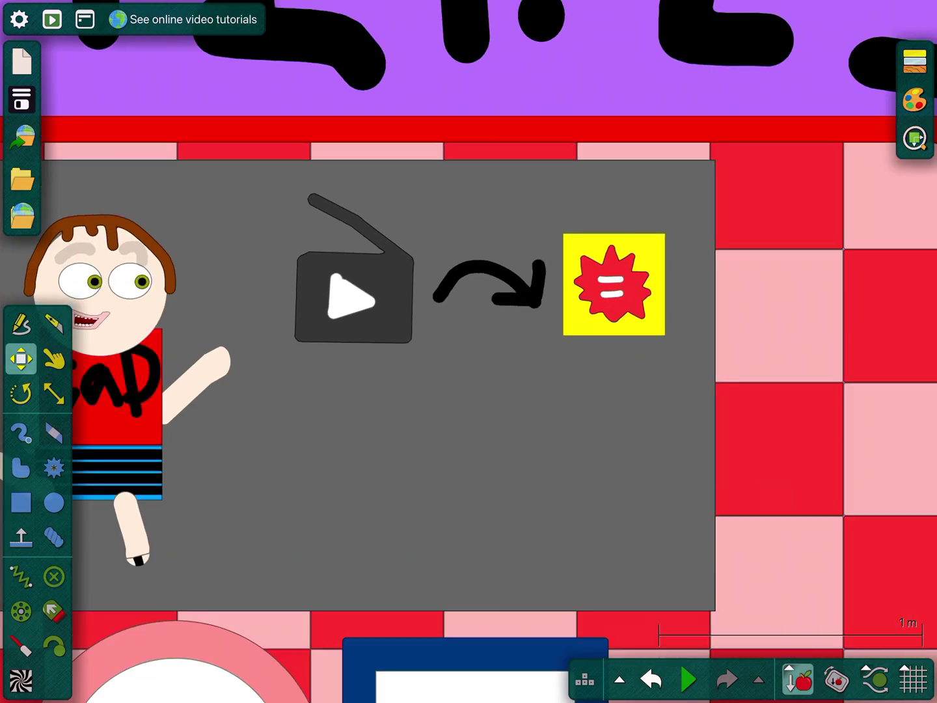
scroll(366, 329, "down", 3)
scroll(366, 329, "up", 3)
scroll(366, 330, "down", 6)
scroll(366, 330, "up", 4)
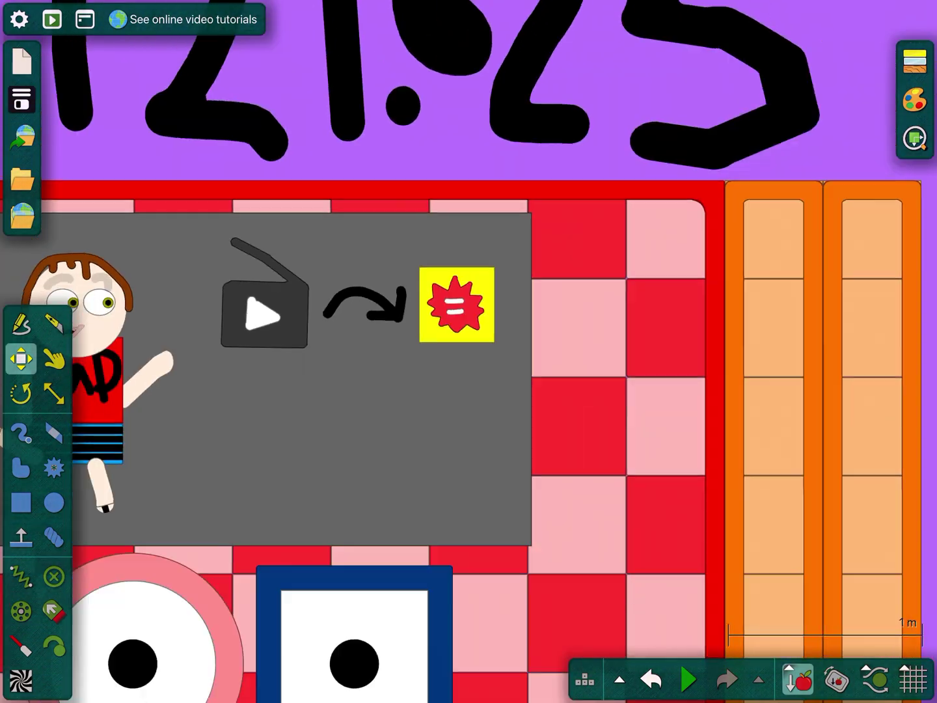
scroll(367, 329, "up", 2)
scroll(366, 330, "down", 6)
scroll(367, 330, "up", 5)
scroll(366, 330, "up", 2)
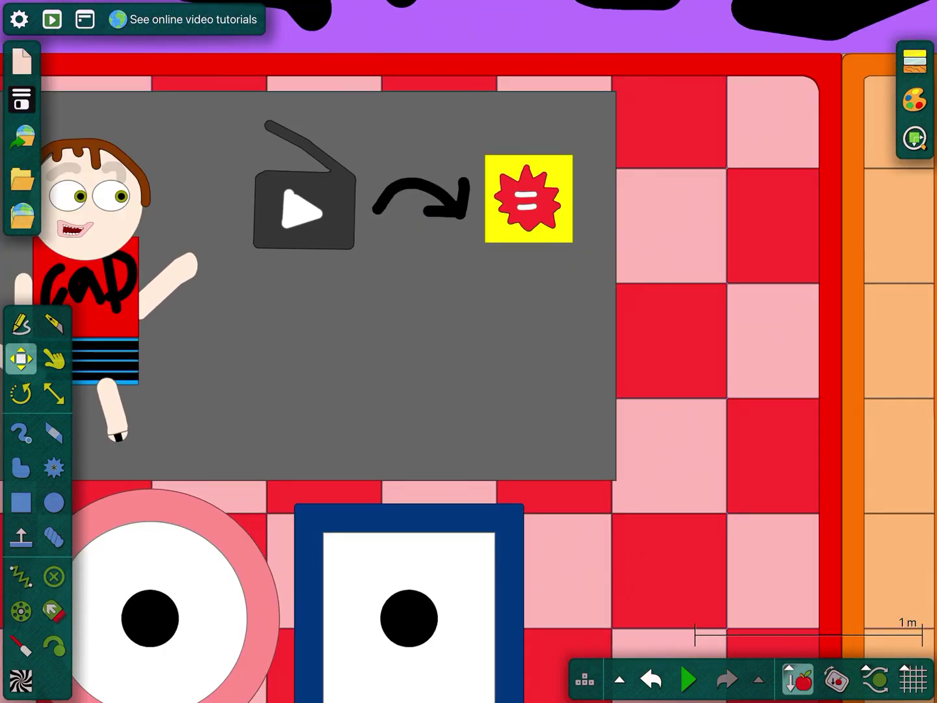
scroll(367, 330, "up", 4)
scroll(367, 330, "down", 7)
scroll(366, 330, "up", 4)
scroll(366, 330, "up", 1)
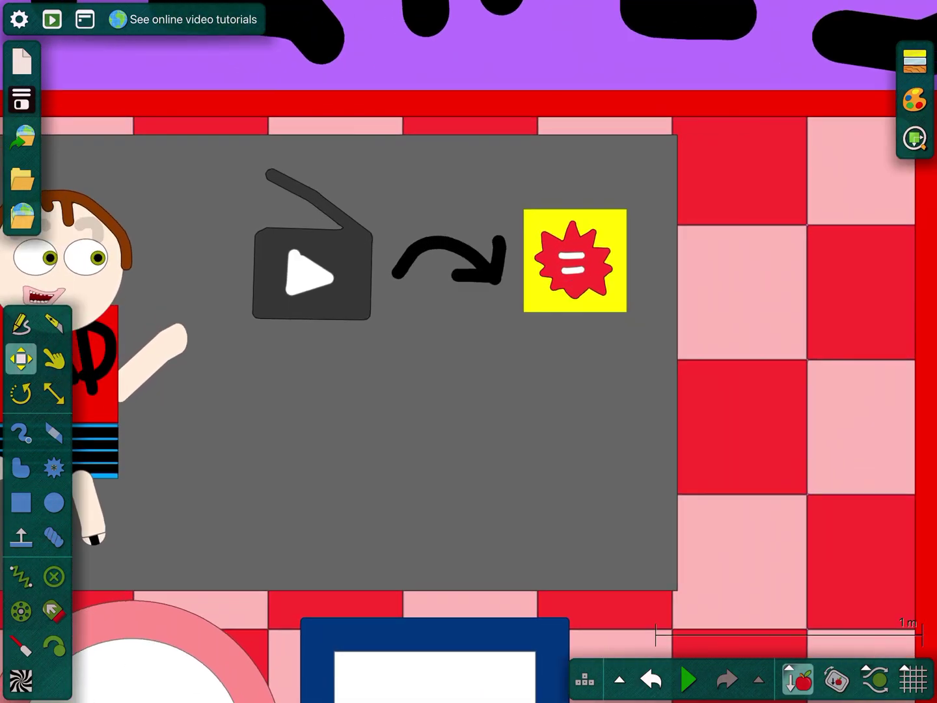
scroll(366, 330, "down", 2)
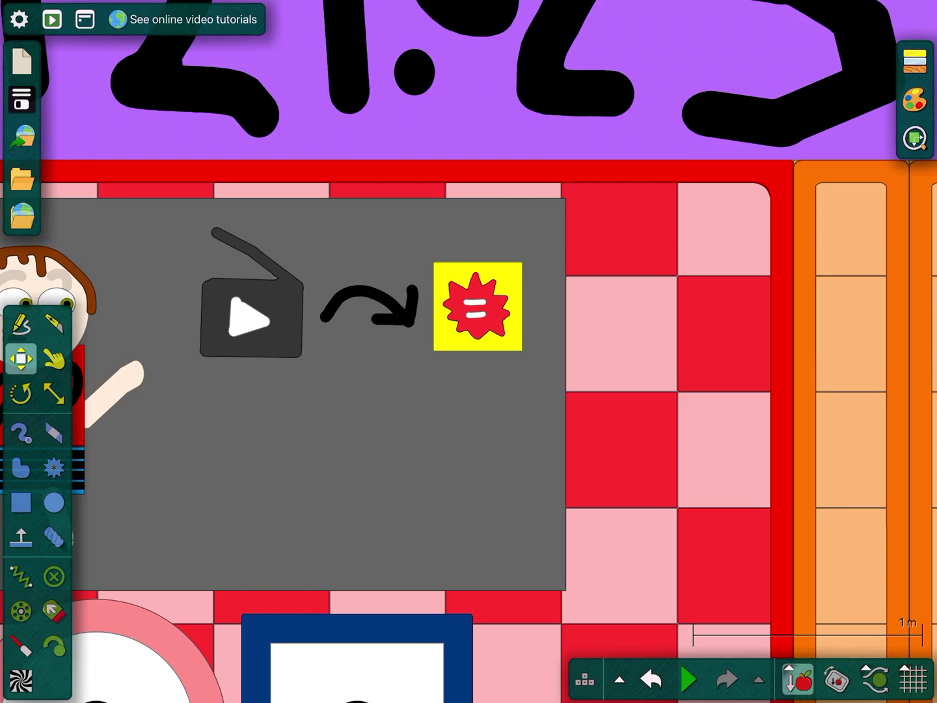
scroll(366, 330, "down", 1)
scroll(366, 329, "up", 5)
scroll(366, 329, "down", 3)
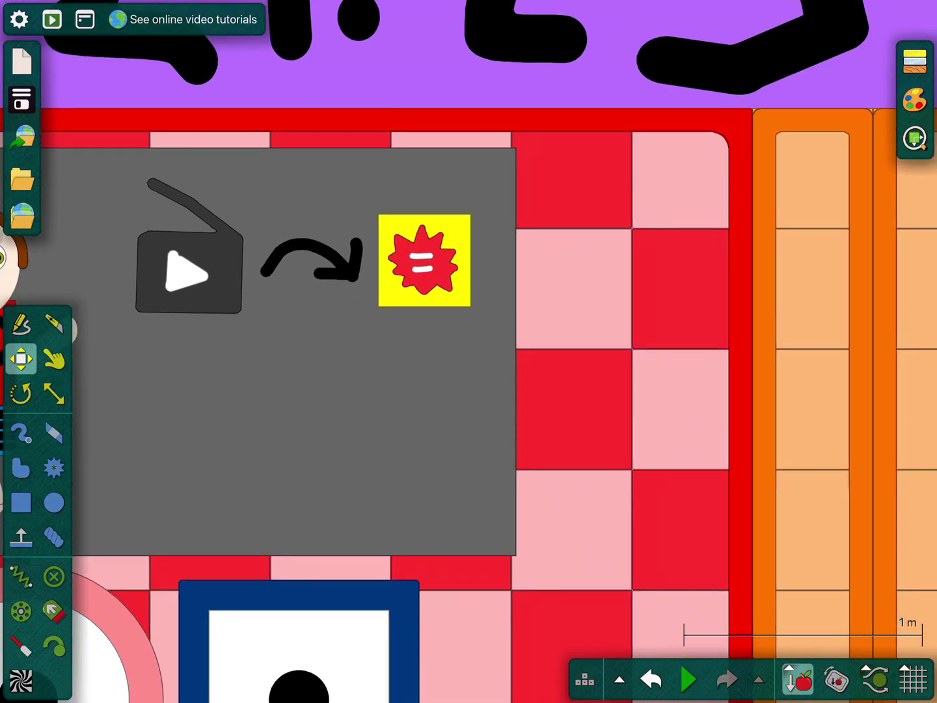
scroll(366, 329, "up", 1)
scroll(367, 330, "up", 1)
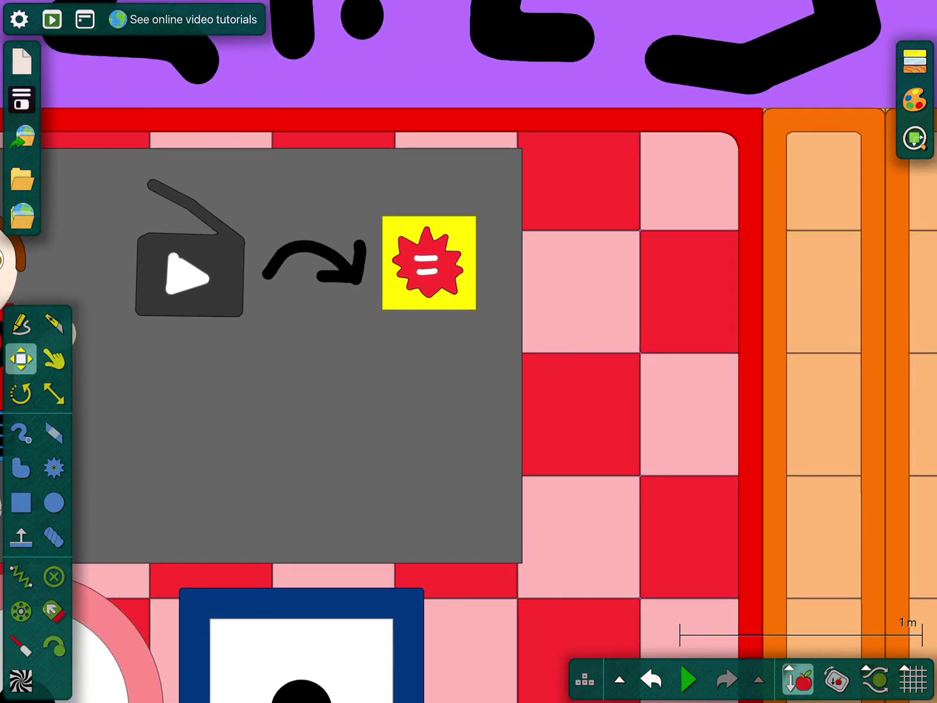
scroll(365, 330, "up", 4)
scroll(366, 329, "down", 4)
scroll(366, 329, "up", 2)
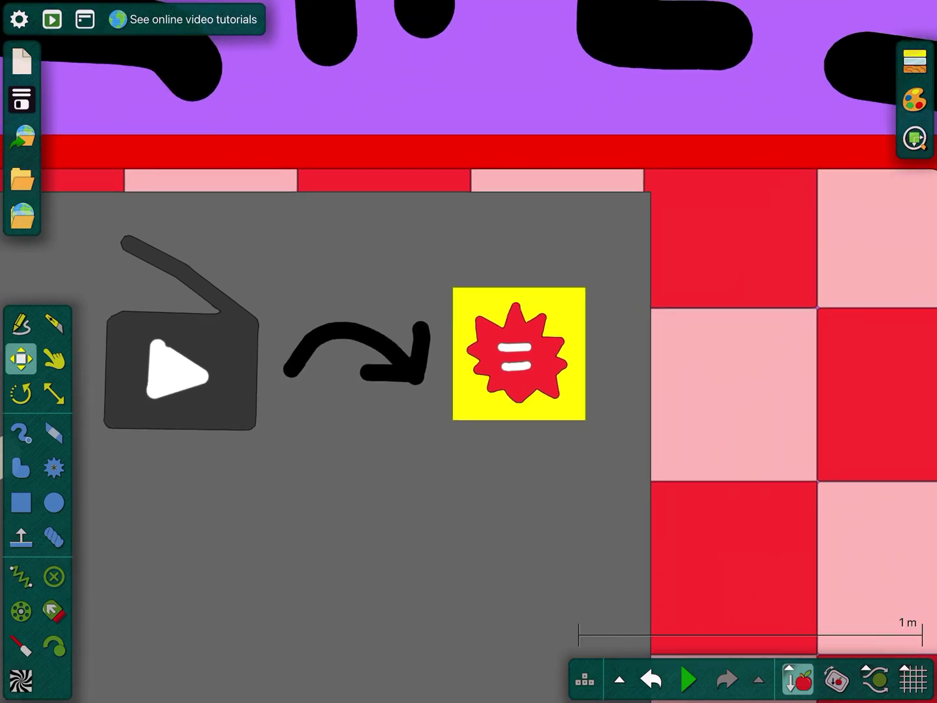
scroll(366, 330, "up", 1)
scroll(367, 330, "down", 5)
scroll(366, 329, "up", 6)
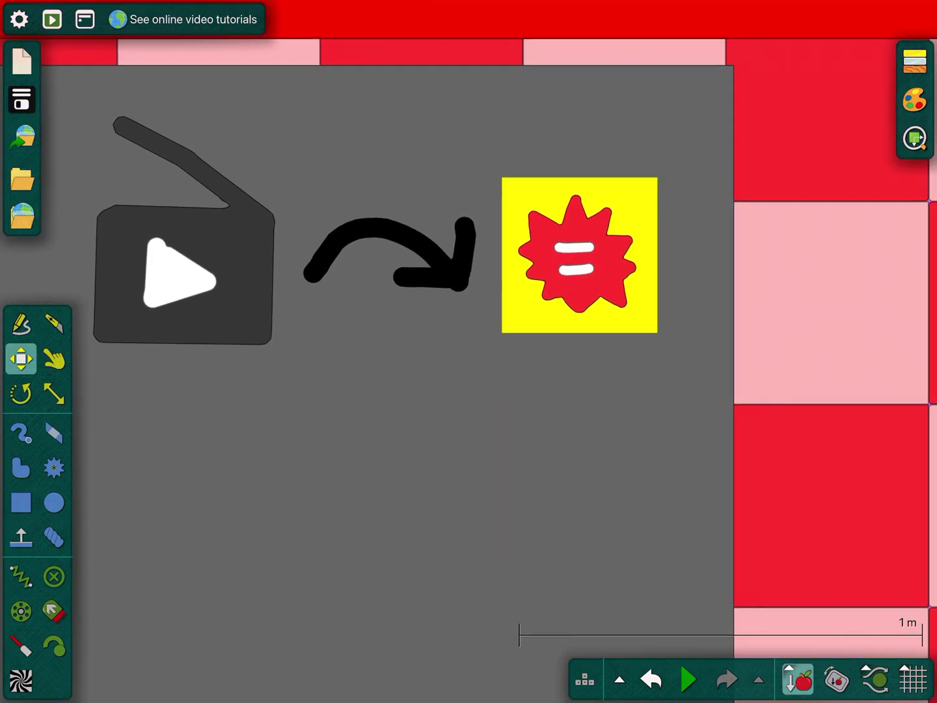
scroll(367, 330, "down", 3)
scroll(366, 330, "up", 4)
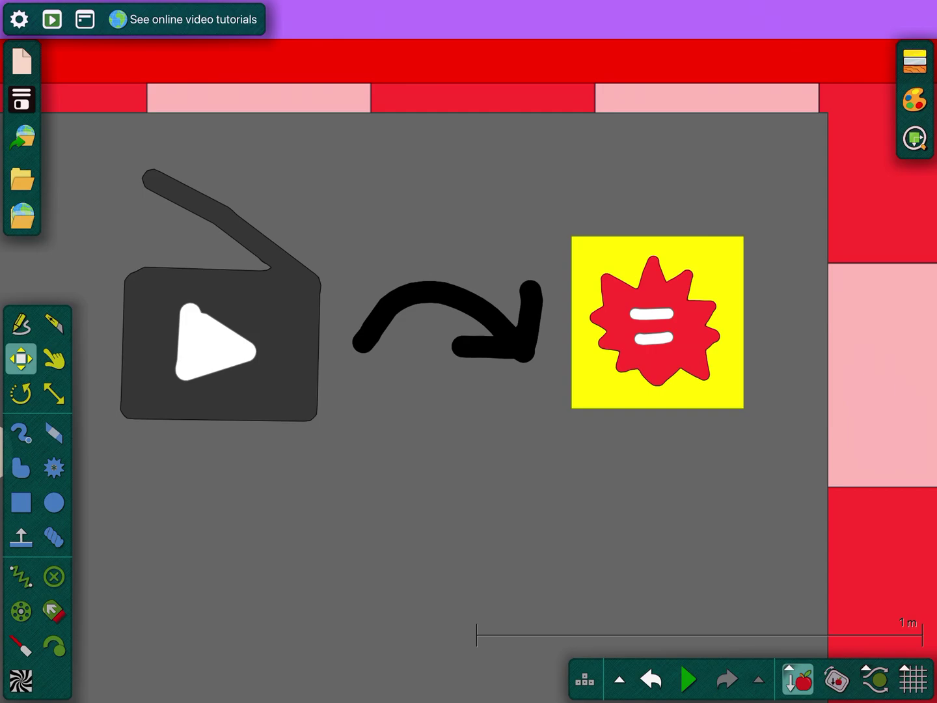
scroll(366, 329, "down", 3)
scroll(366, 329, "up", 2)
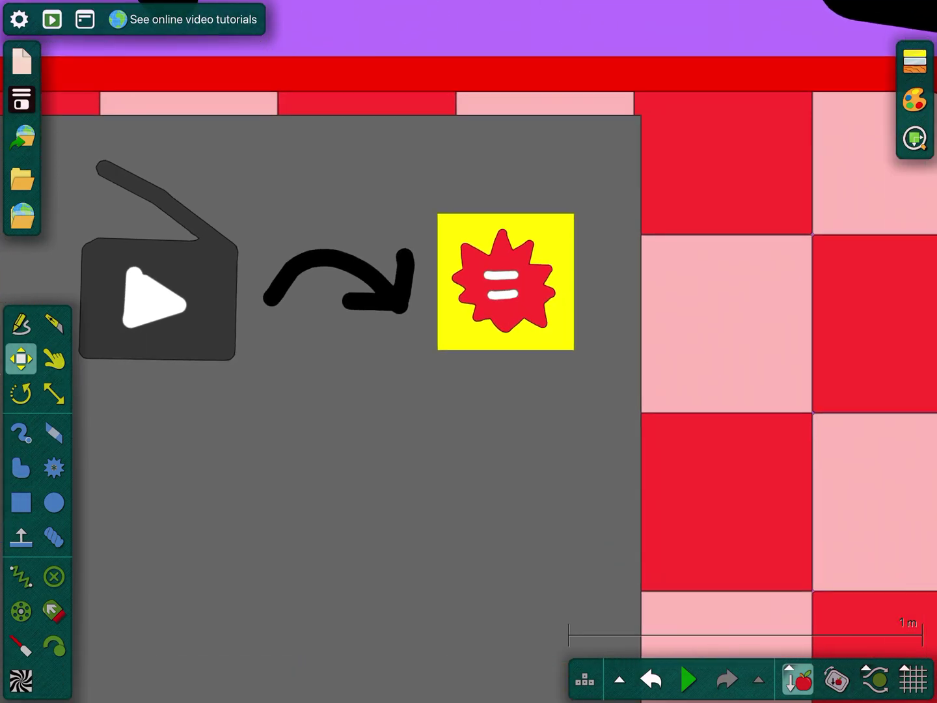
scroll(365, 330, "down", 4)
scroll(366, 329, "down", 1)
scroll(366, 330, "up", 6)
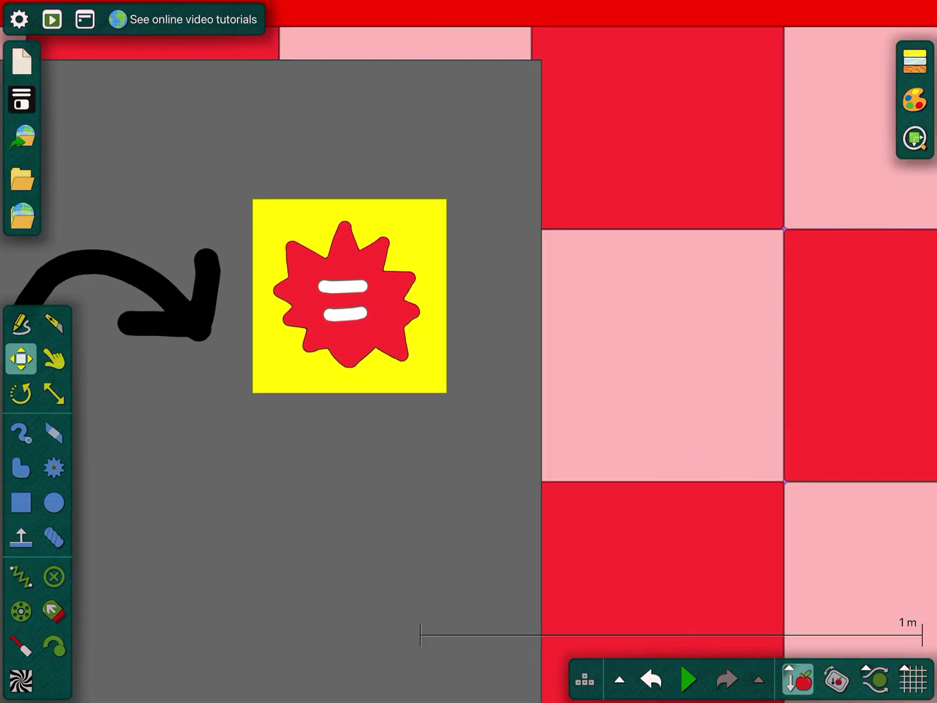
scroll(337, 285, "up", 3)
scroll(337, 285, "down", 6)
scroll(367, 294, "down", 5)
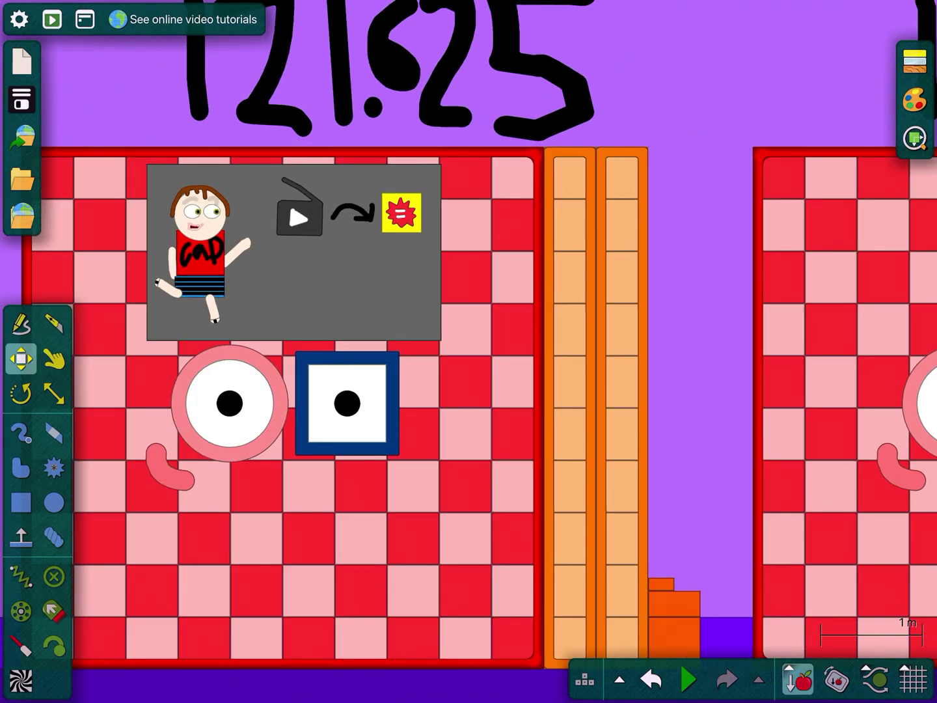
scroll(401, 212, "up", 5)
scroll(401, 212, "up", 3)
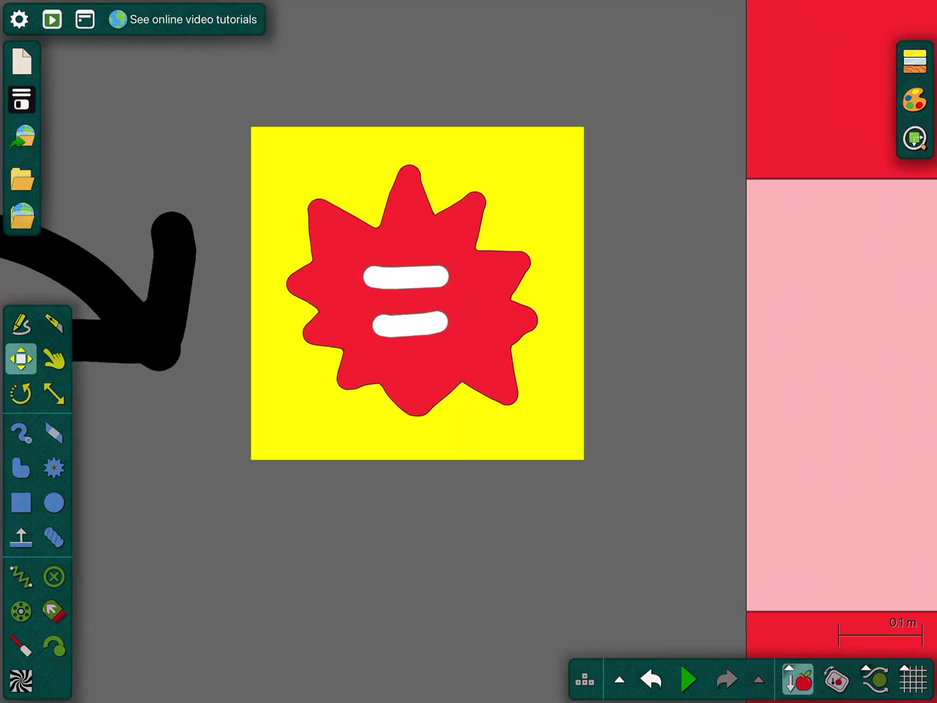
scroll(401, 213, "up", 3)
scroll(401, 212, "up", 2)
Shift the view slightly to recentre the yellow starburst badge.
left_click_drag(468, 351, 481, 307)
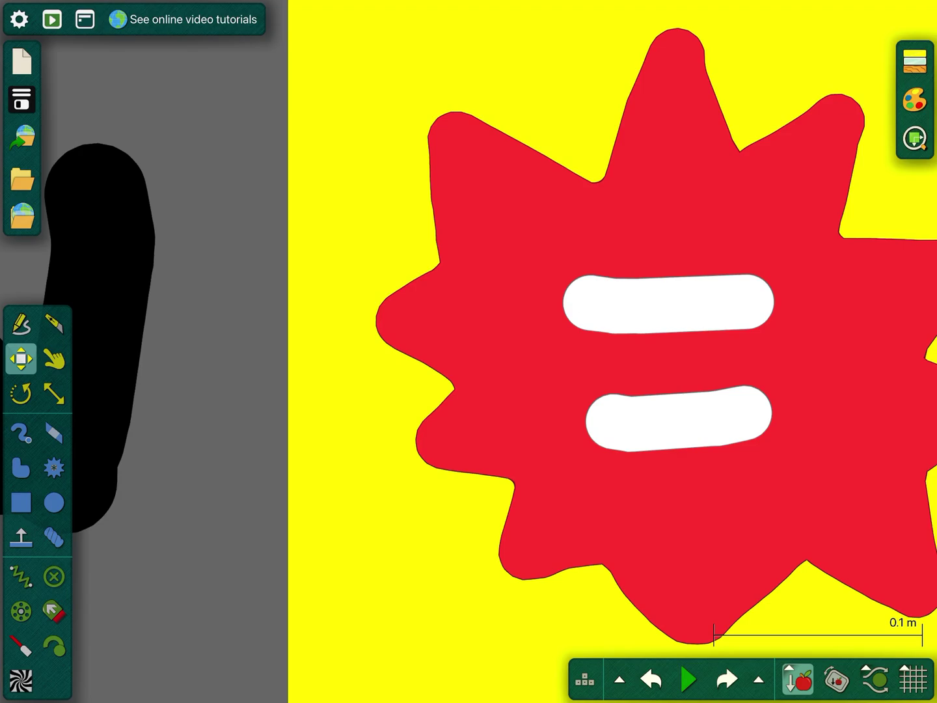
scroll(469, 352, "down", 5)
scroll(469, 352, "down", 3)
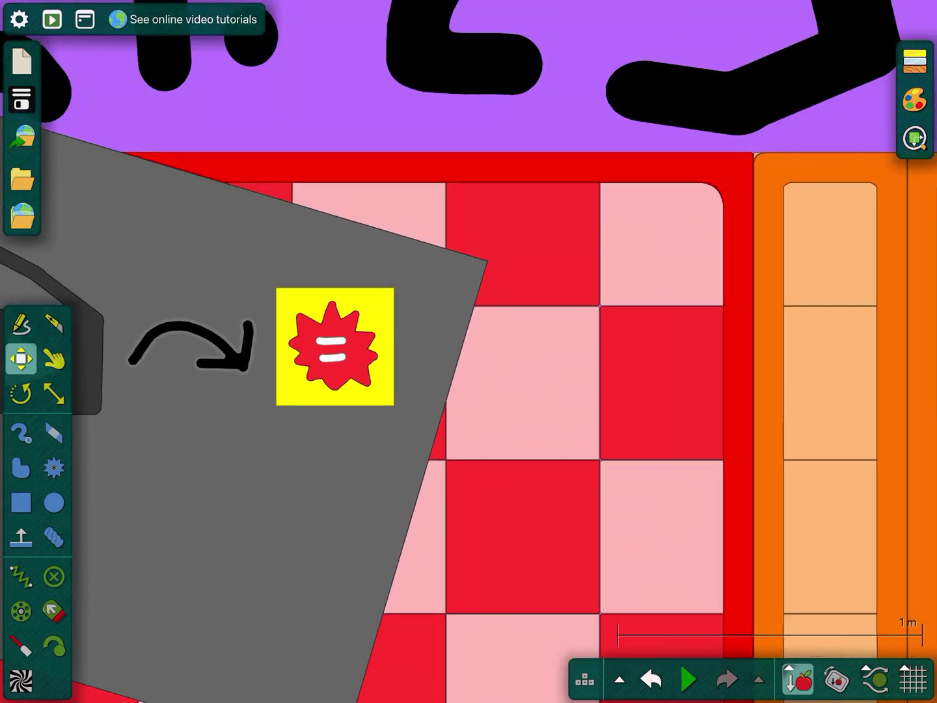
scroll(470, 351, "down", 2)
scroll(469, 352, "down", 1)
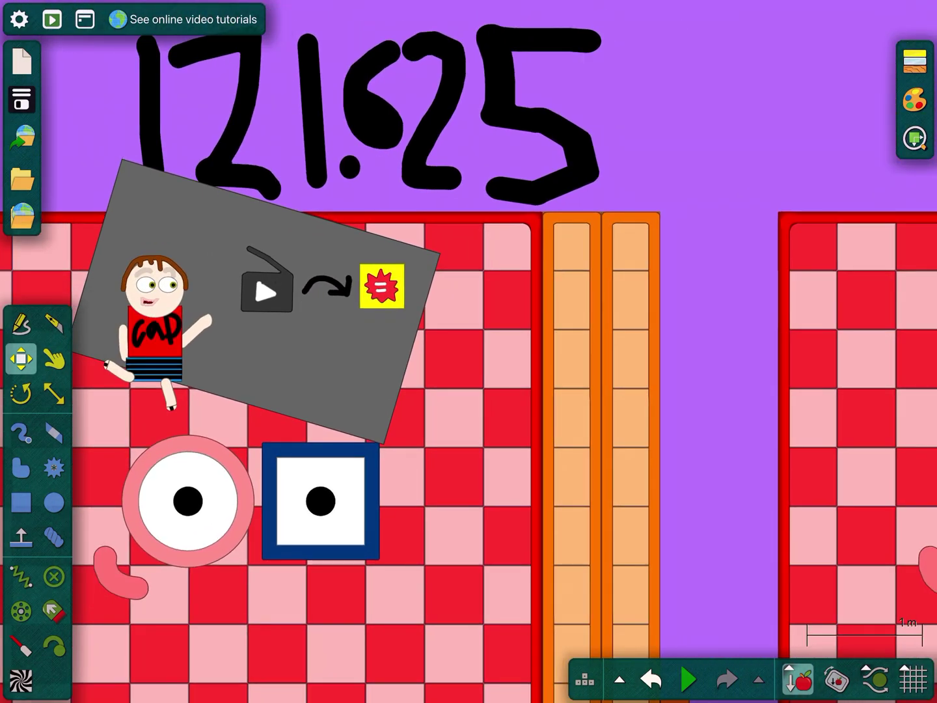
scroll(468, 351, "down", 2)
scroll(322, 271, "up", 4)
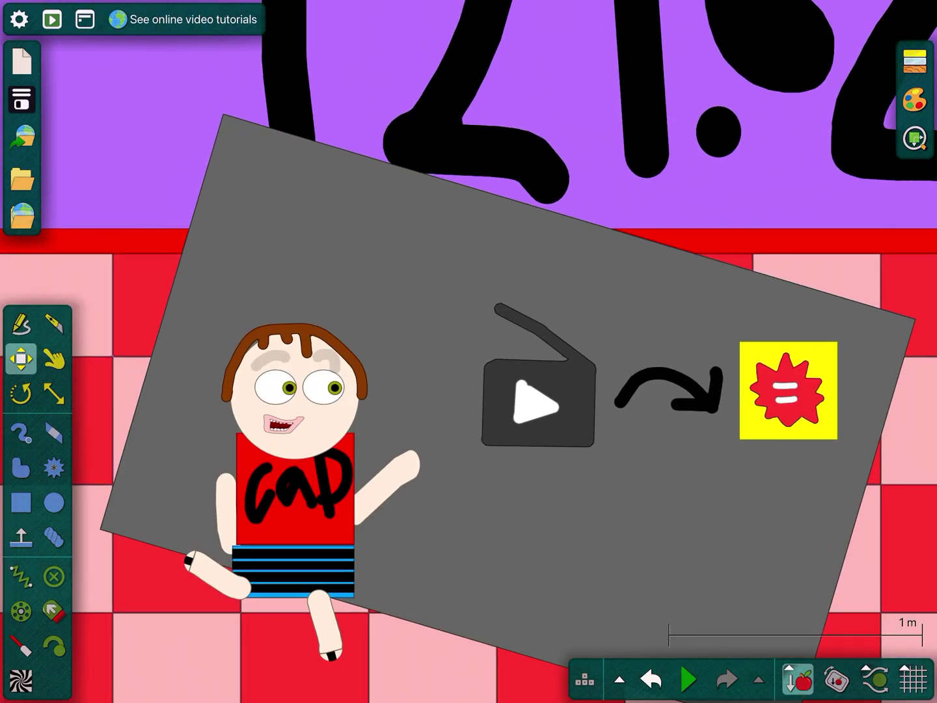
scroll(323, 270, "down", 1)
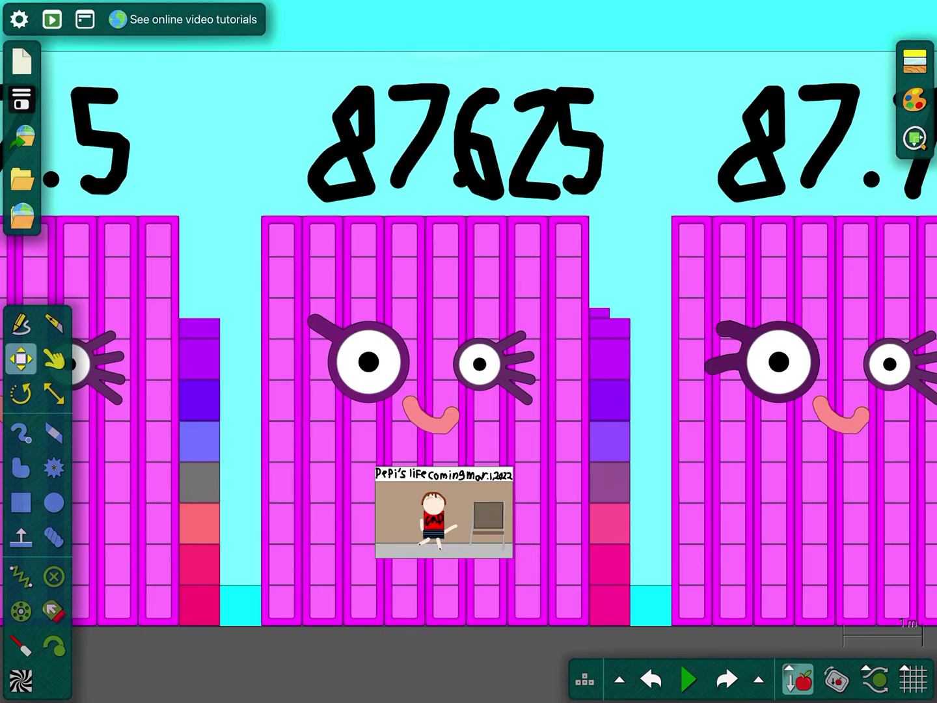
scroll(443, 512, "up", 4)
scroll(444, 440, "up", 4)
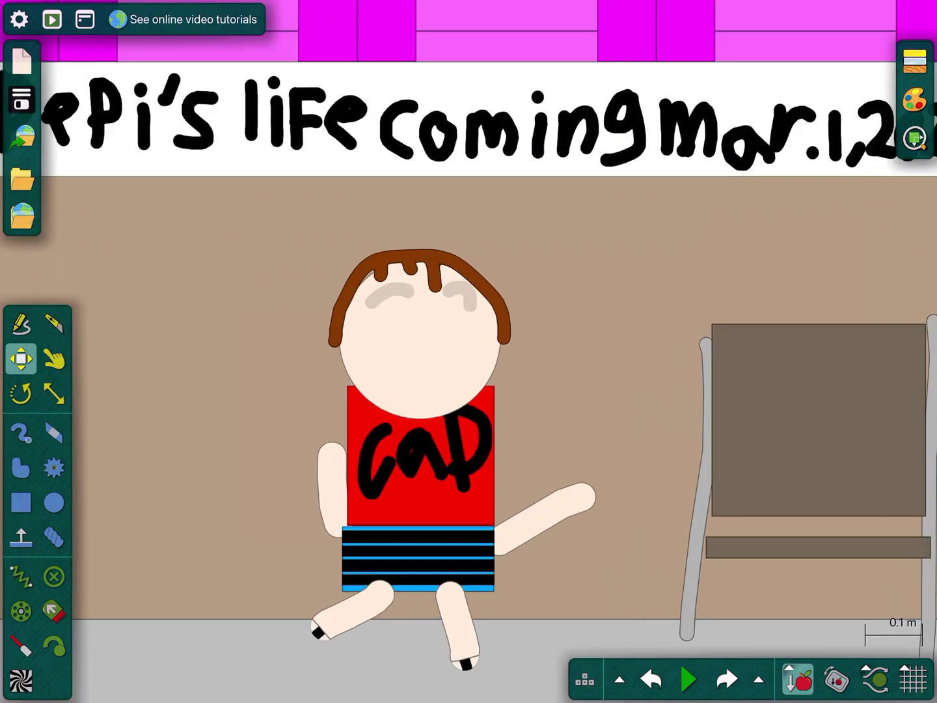
scroll(443, 366, "up", 3)
scroll(469, 293, "up", 2)
scroll(469, 351, "down", 3)
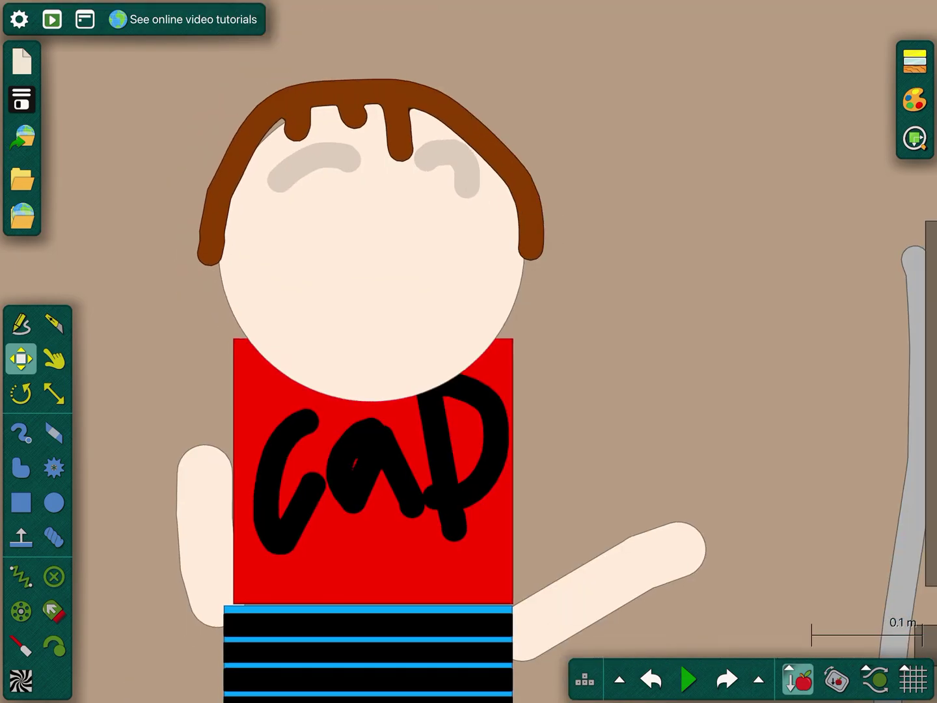
scroll(468, 352, "up", 3)
Send the boy picture's head circle behind the face, then undo to restore it.
right_click(373, 216)
mouse_move(446, 449)
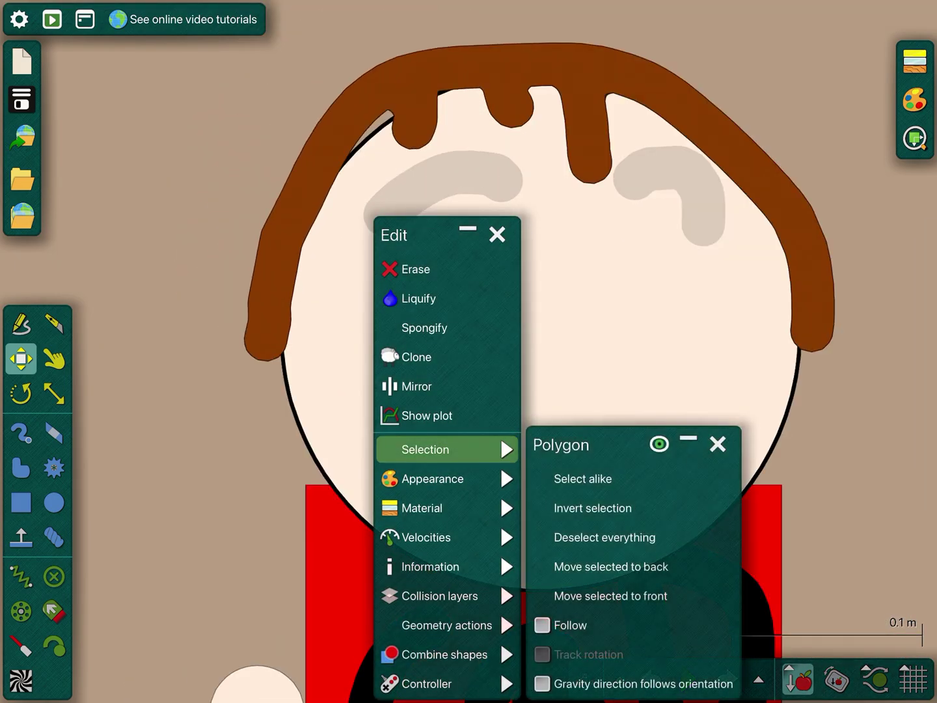
left_click(630, 565)
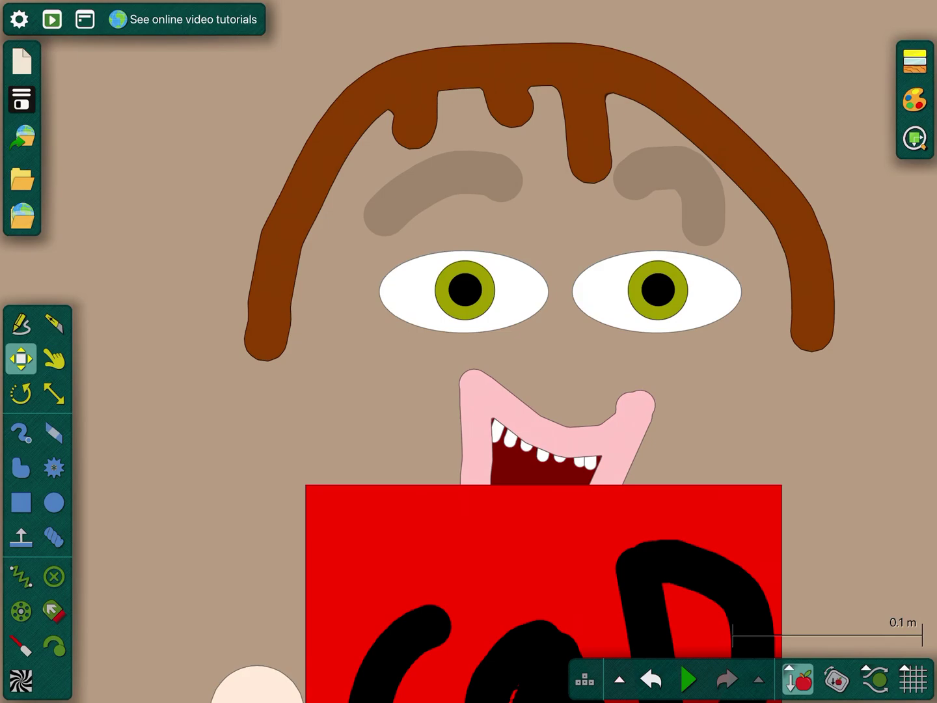
key("ctrl+z")
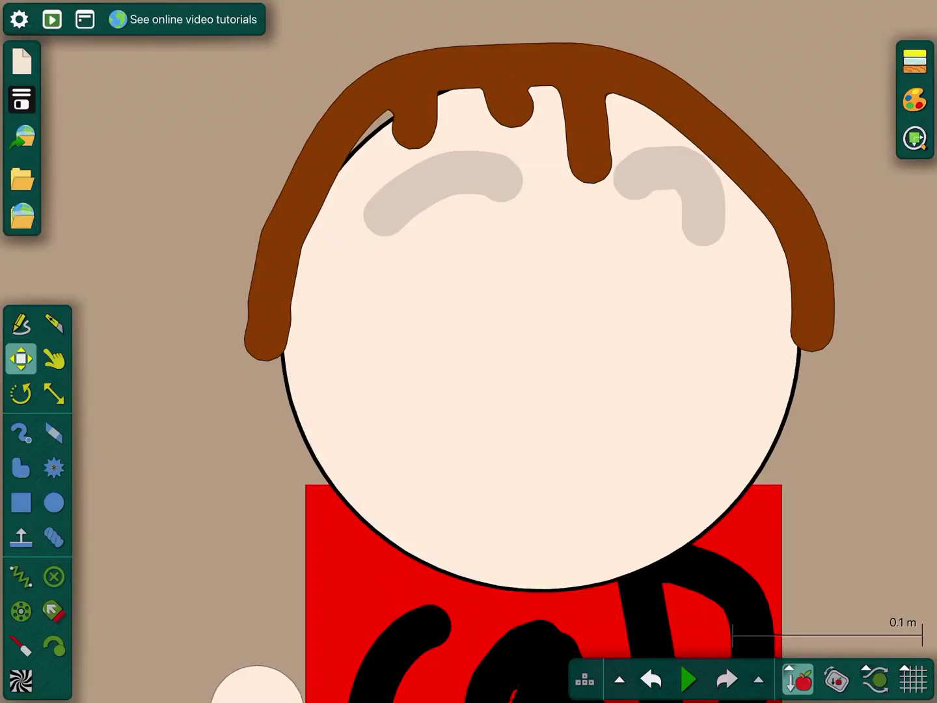
scroll(469, 352, "down", 2)
scroll(469, 351, "down", 3)
scroll(468, 351, "down", 1)
scroll(468, 351, "down", 4)
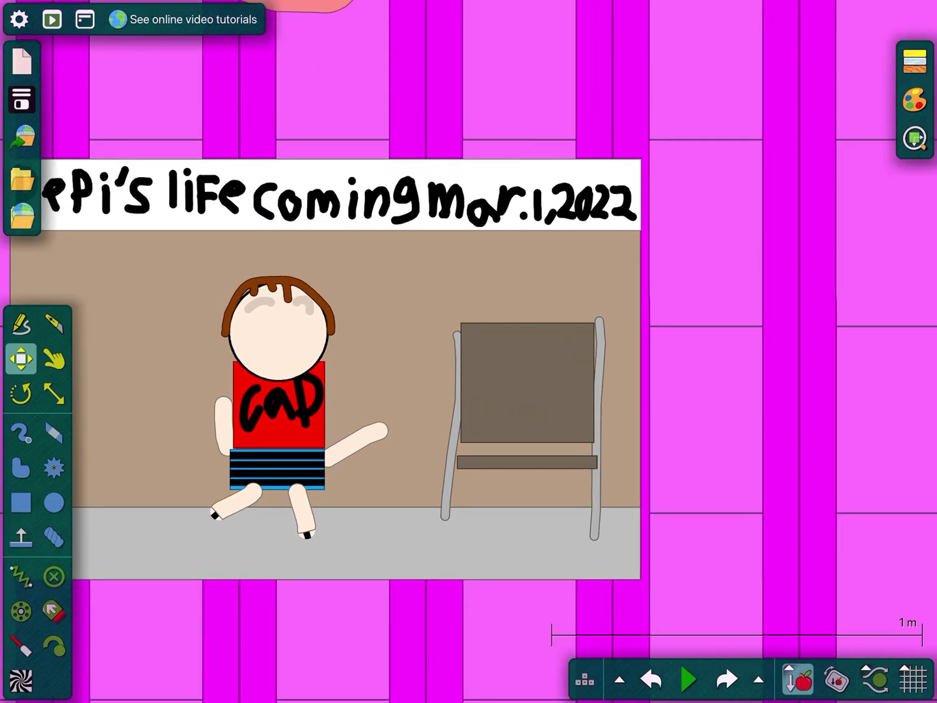
scroll(468, 352, "up", 6)
scroll(469, 352, "down", 6)
scroll(469, 352, "down", 6)
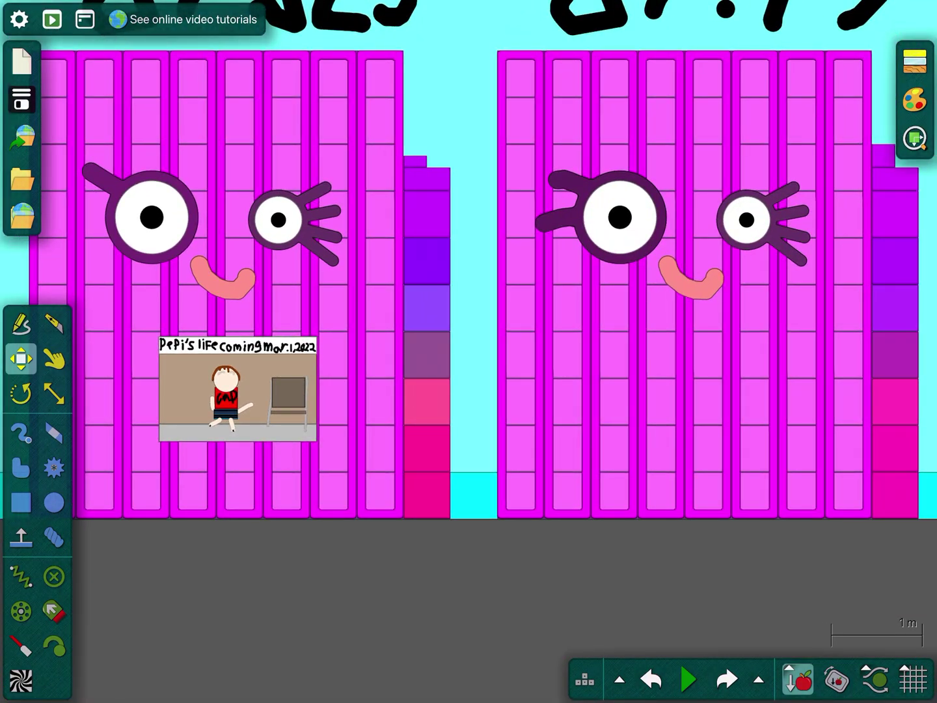
scroll(469, 351, "down", 4)
scroll(235, 388, "up", 4)
scroll(234, 388, "up", 6)
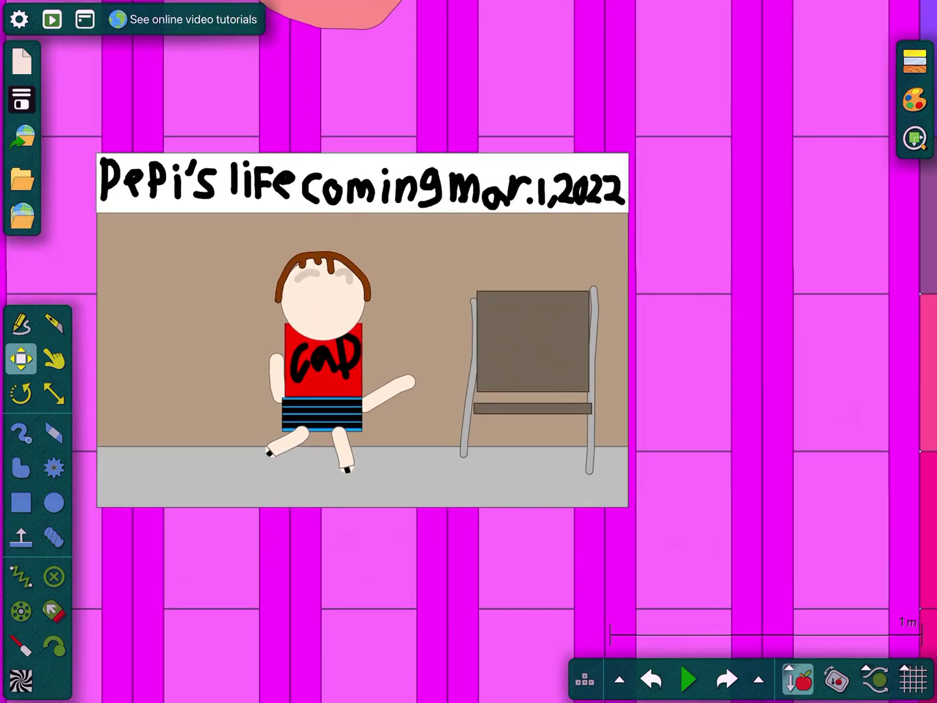
scroll(470, 351, "up", 5)
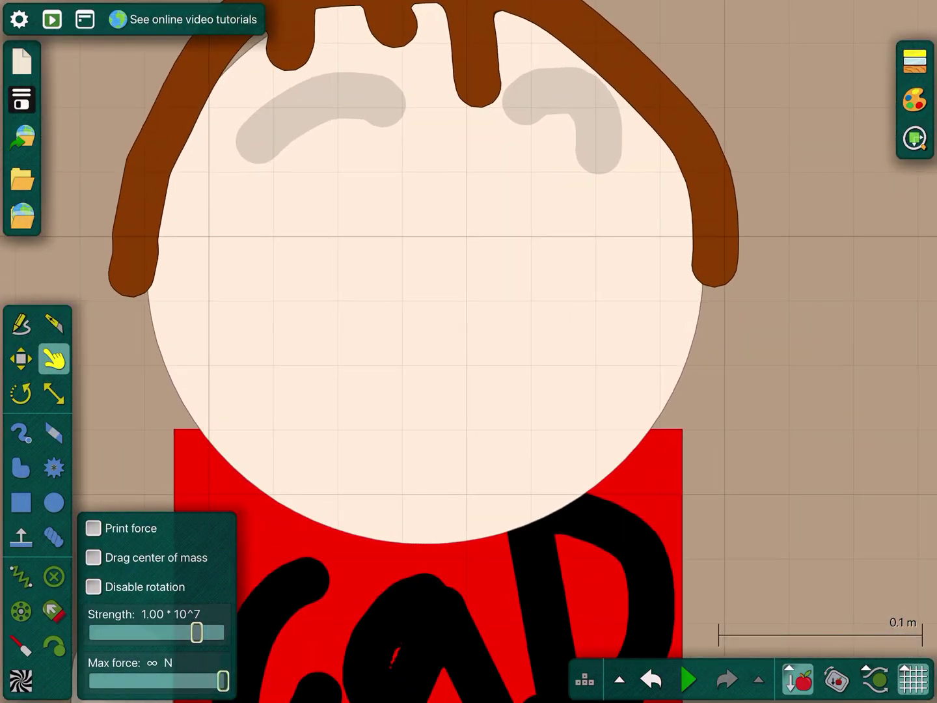
scroll(468, 294, "down", 10)
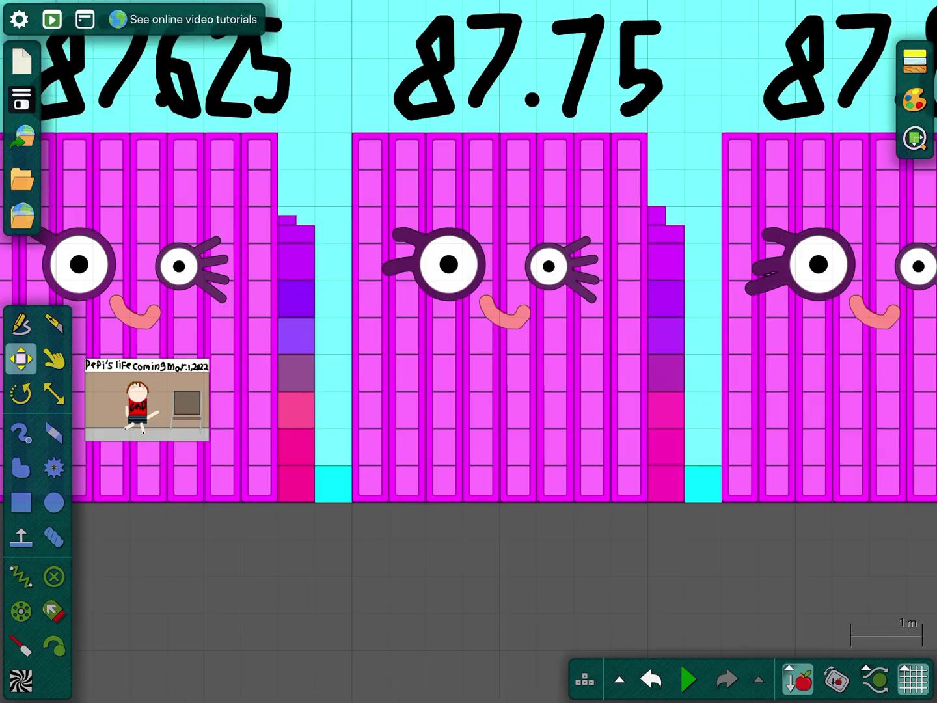
scroll(469, 293, "down", 10)
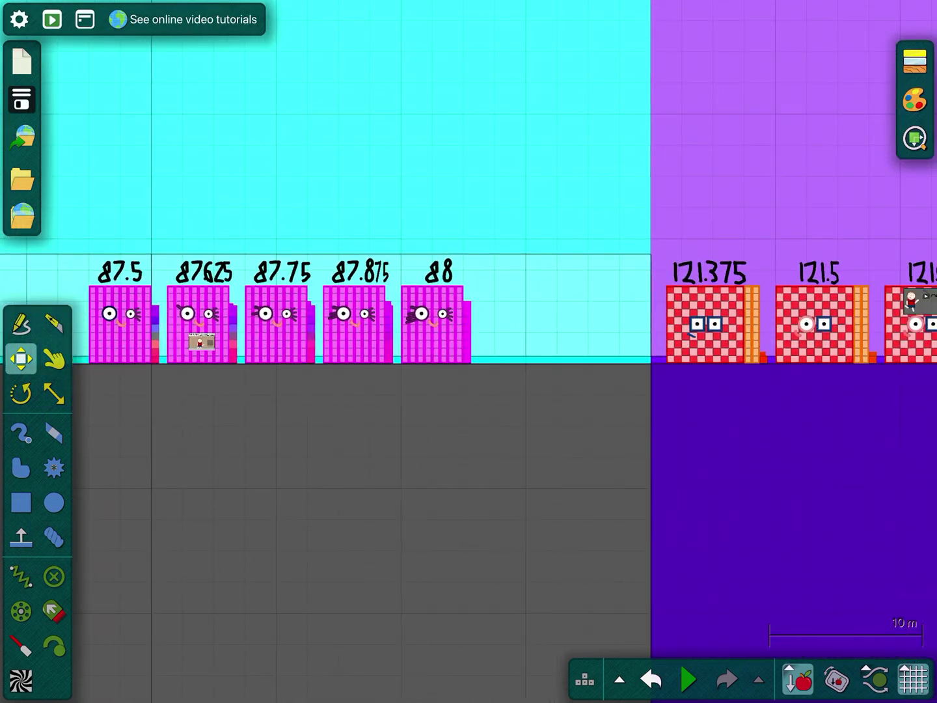
scroll(695, 330, "up", 5)
scroll(513, 329, "down", 5)
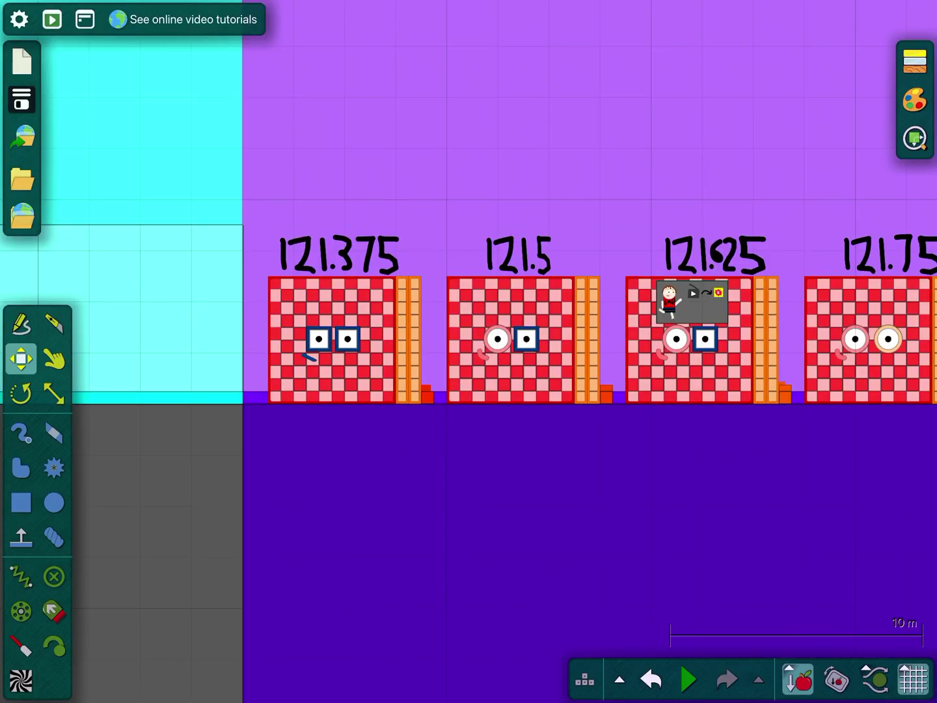
scroll(674, 315, "up", 5)
scroll(674, 315, "up", 5)
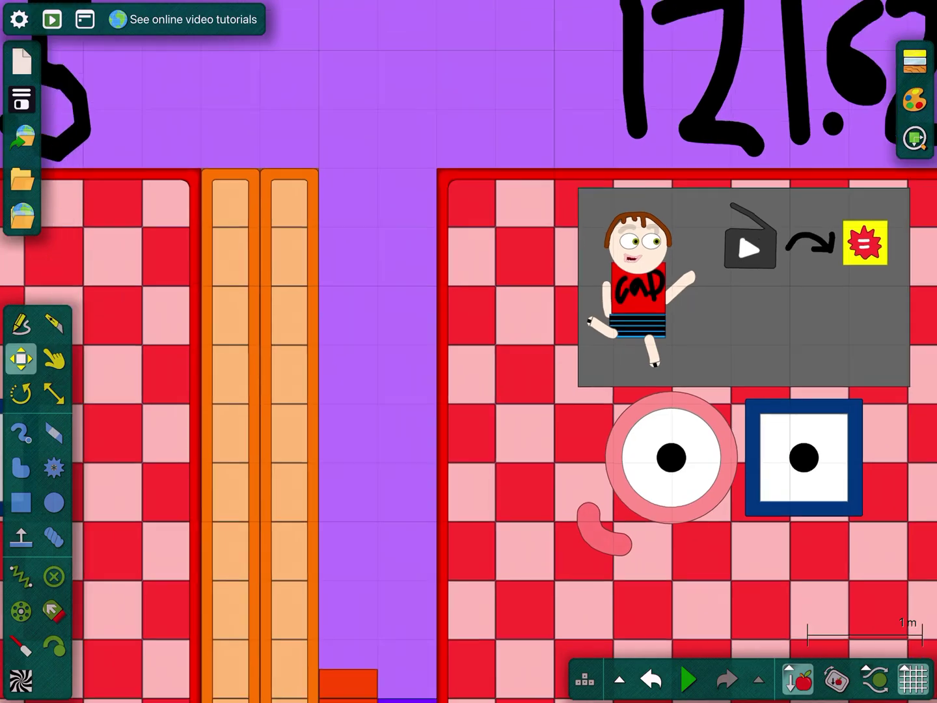
scroll(674, 315, "up", 2)
scroll(674, 315, "up", 2)
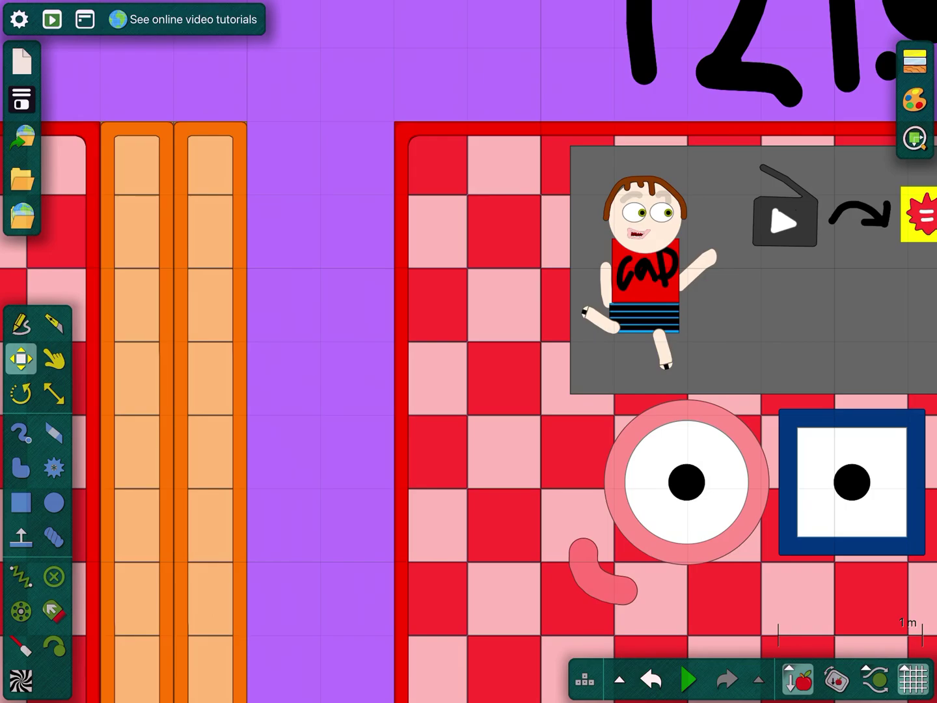
Briefly visit the iPad app switcher, then decline inserting the clipboard image.
key("super+Tab")
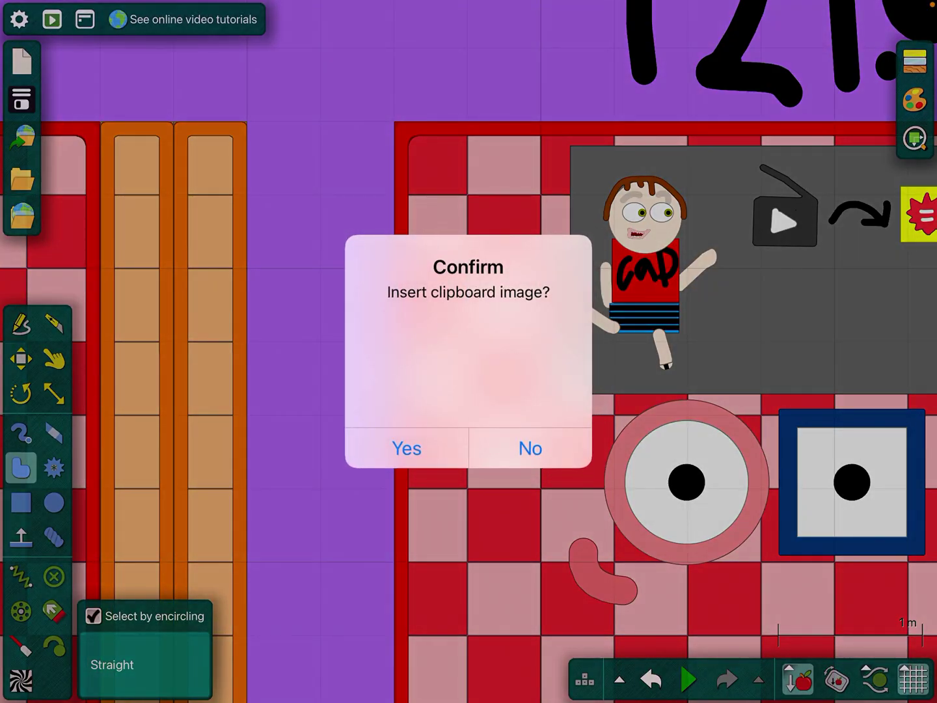
left_click(531, 449)
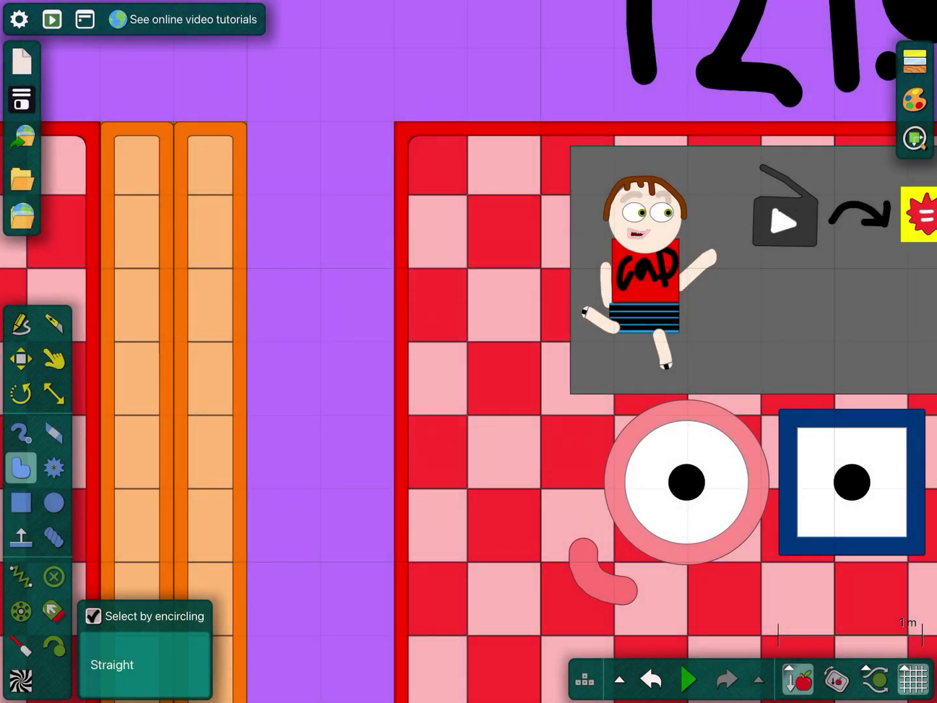
left_click(20, 360)
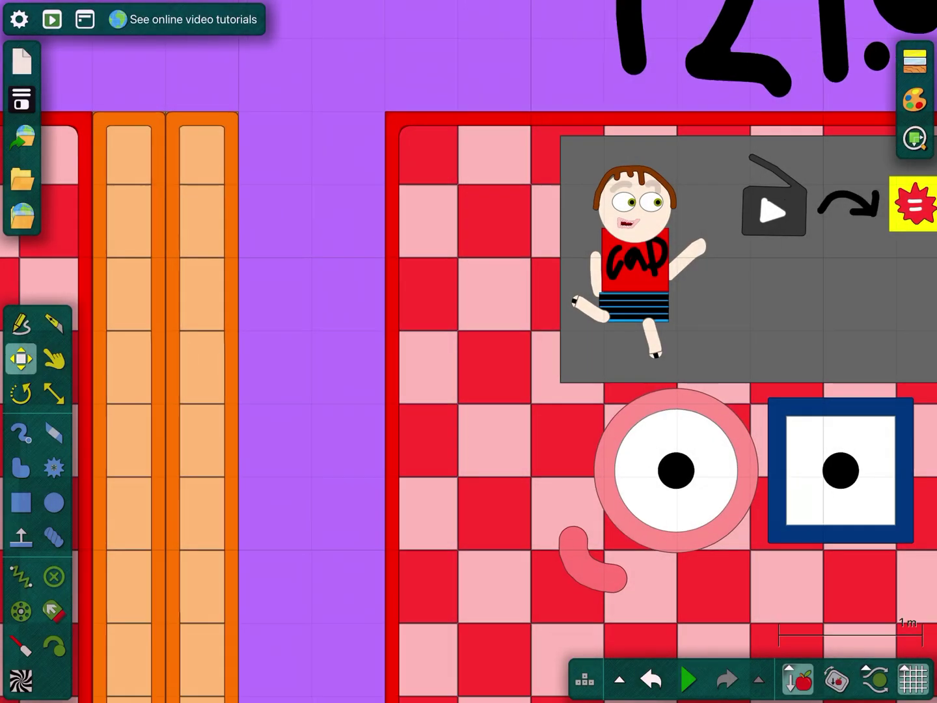
scroll(469, 352, "down", 5)
scroll(435, 260, "up", 5)
scroll(435, 261, "up", 3)
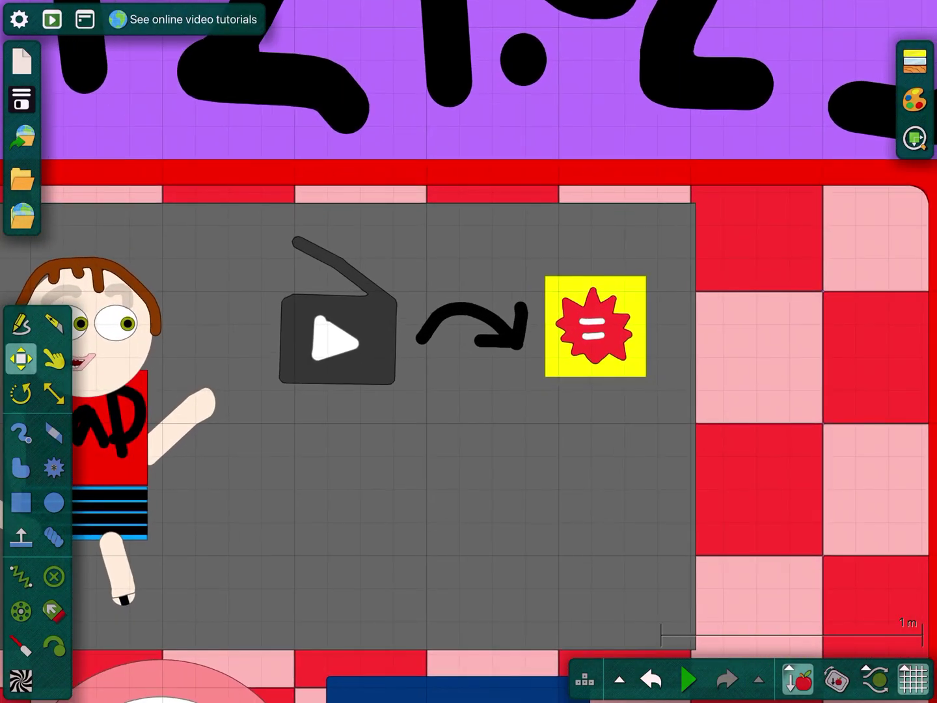
scroll(435, 261, "up", 3)
scroll(470, 351, "down", 4)
scroll(220, 293, "up", 6)
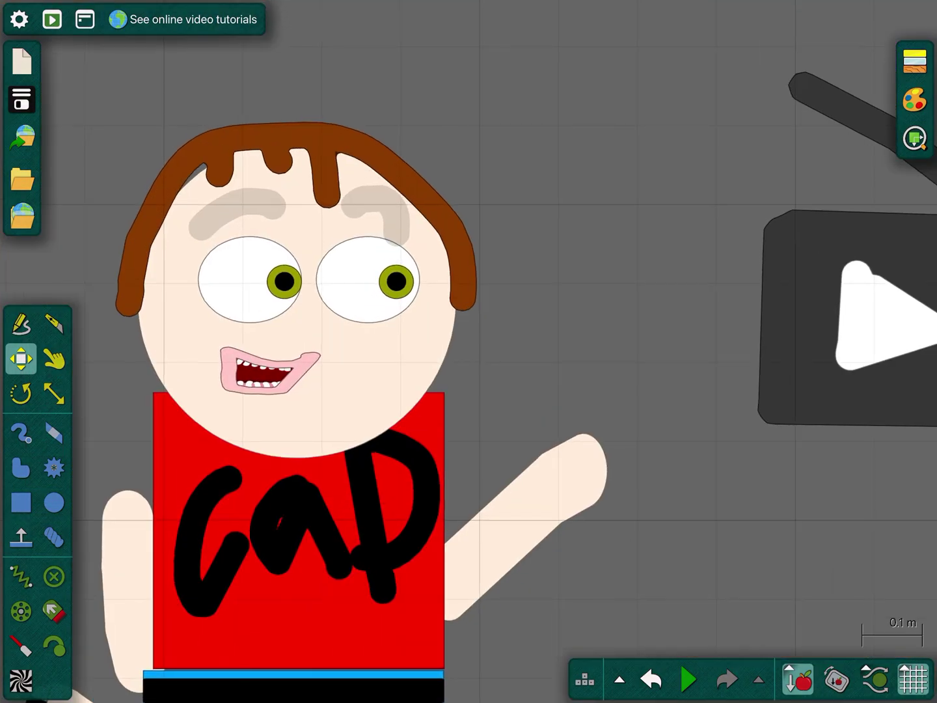
scroll(293, 366, "down", 3)
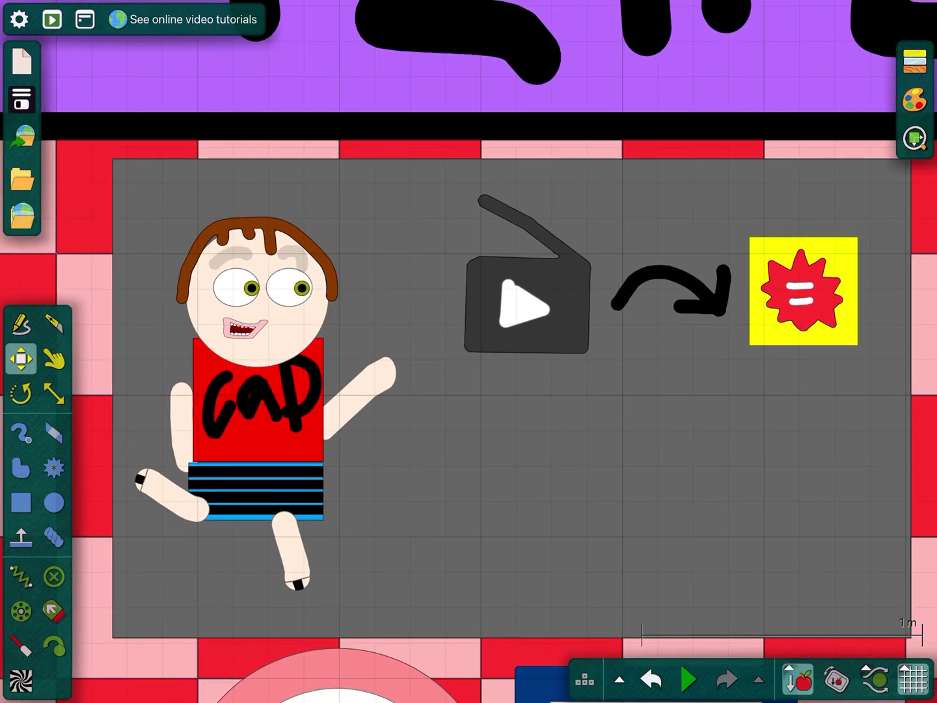
scroll(293, 329, "up", 3)
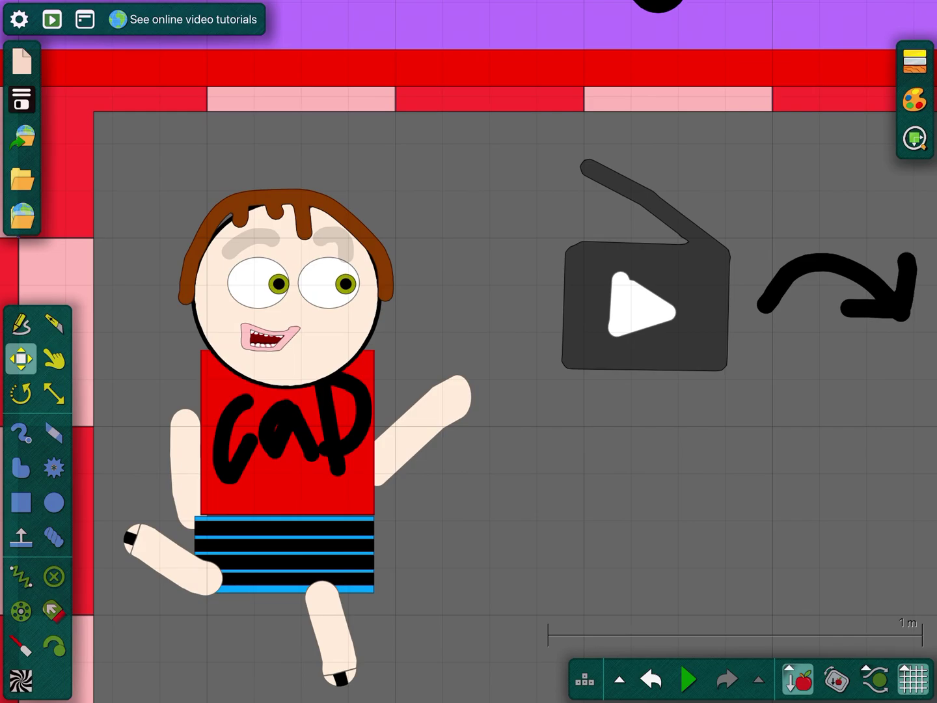
scroll(469, 352, "down", 5)
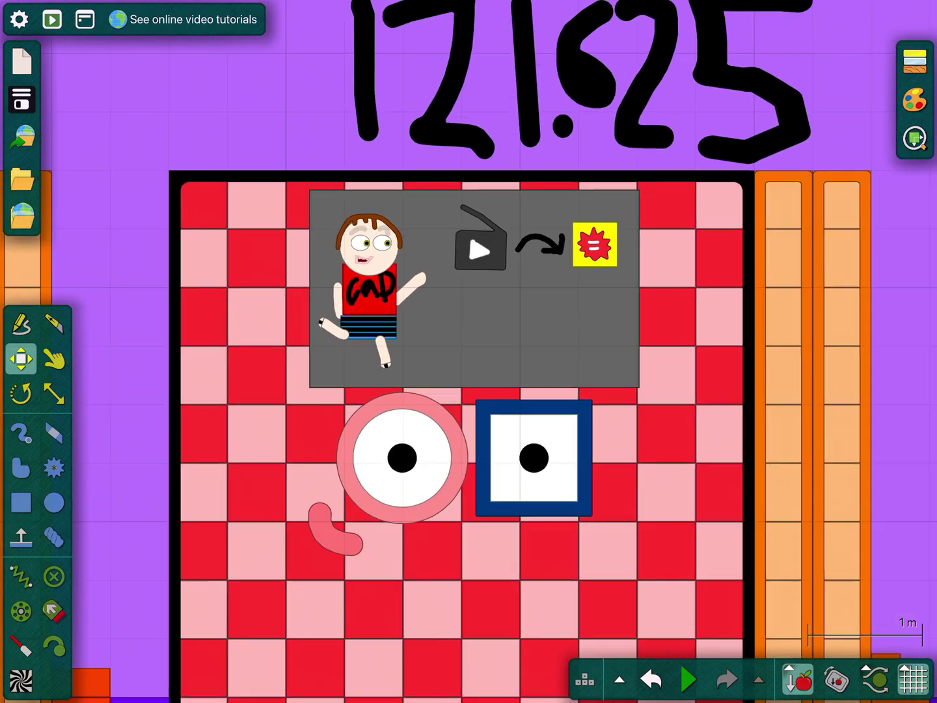
scroll(468, 293, "down", 4)
scroll(366, 293, "up", 2)
scroll(367, 293, "up", 4)
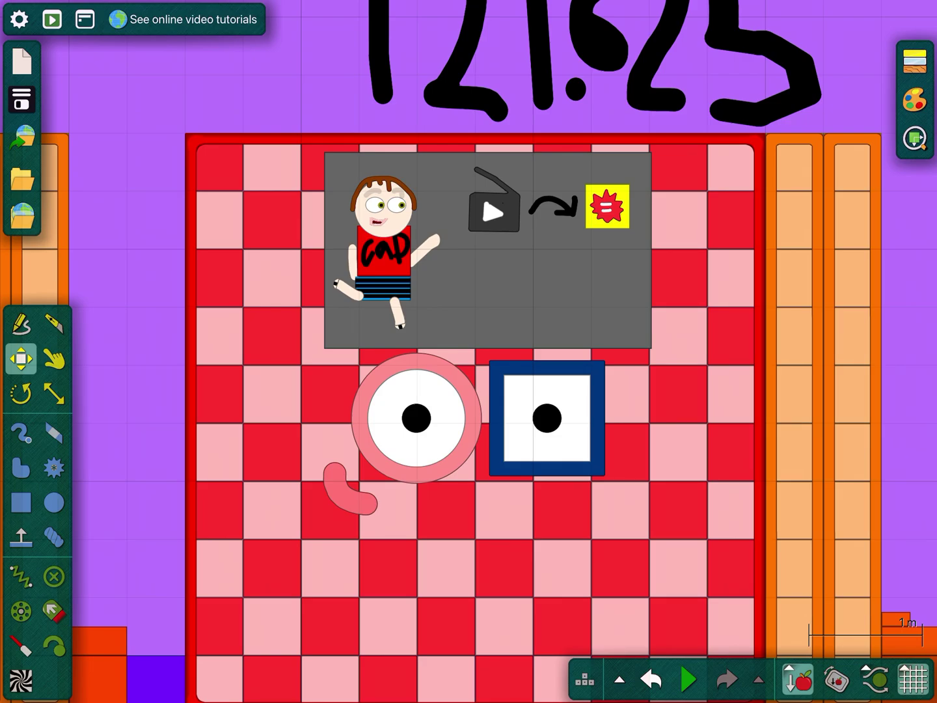
scroll(557, 220, "up", 8)
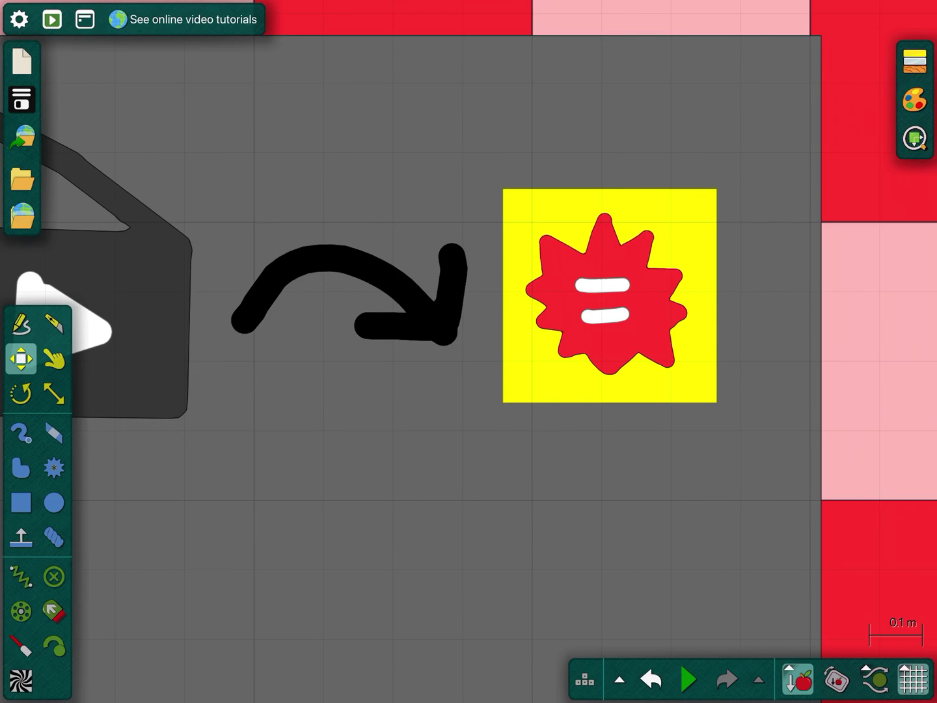
scroll(557, 293, "down", 8)
scroll(556, 293, "up", 8)
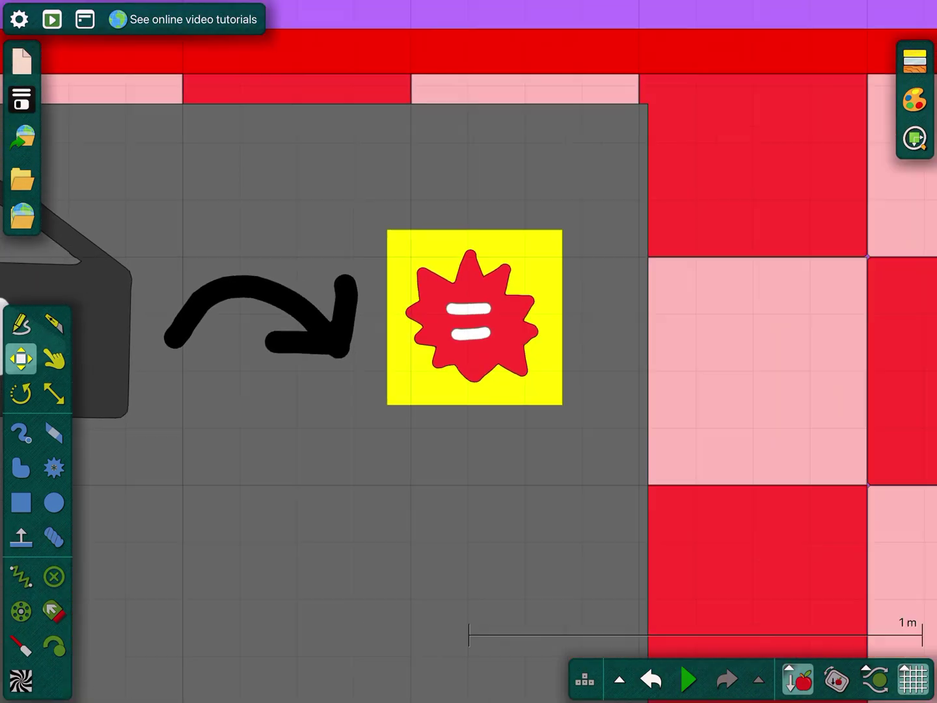
scroll(469, 352, "down", 8)
scroll(469, 352, "down", 3)
scroll(220, 366, "up", 2)
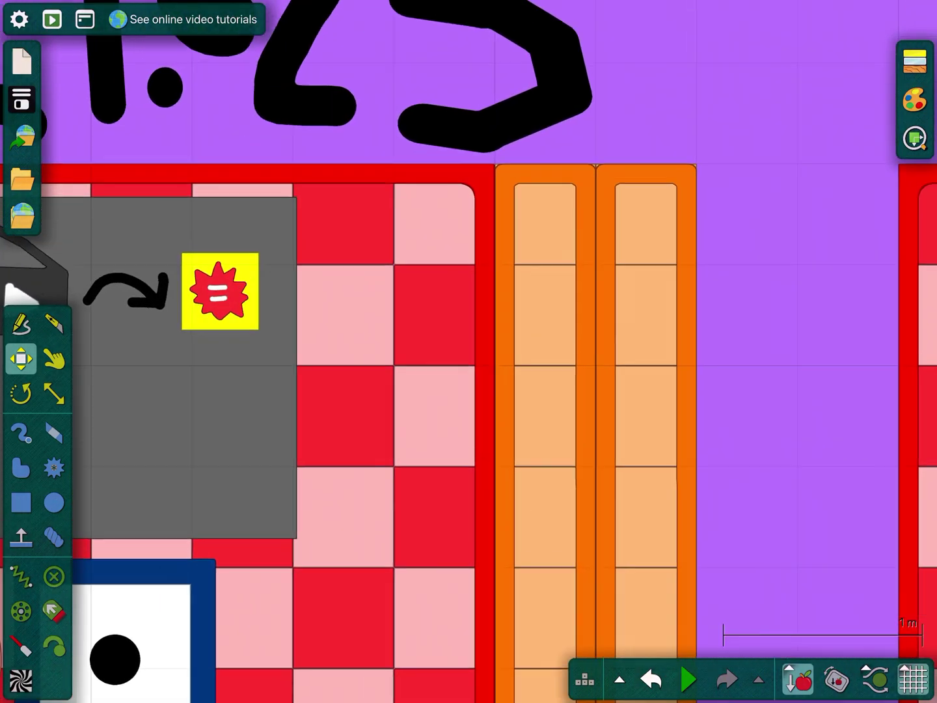
scroll(227, 370, "up", 8)
scroll(366, 337, "down", 5)
scroll(366, 336, "up", 5)
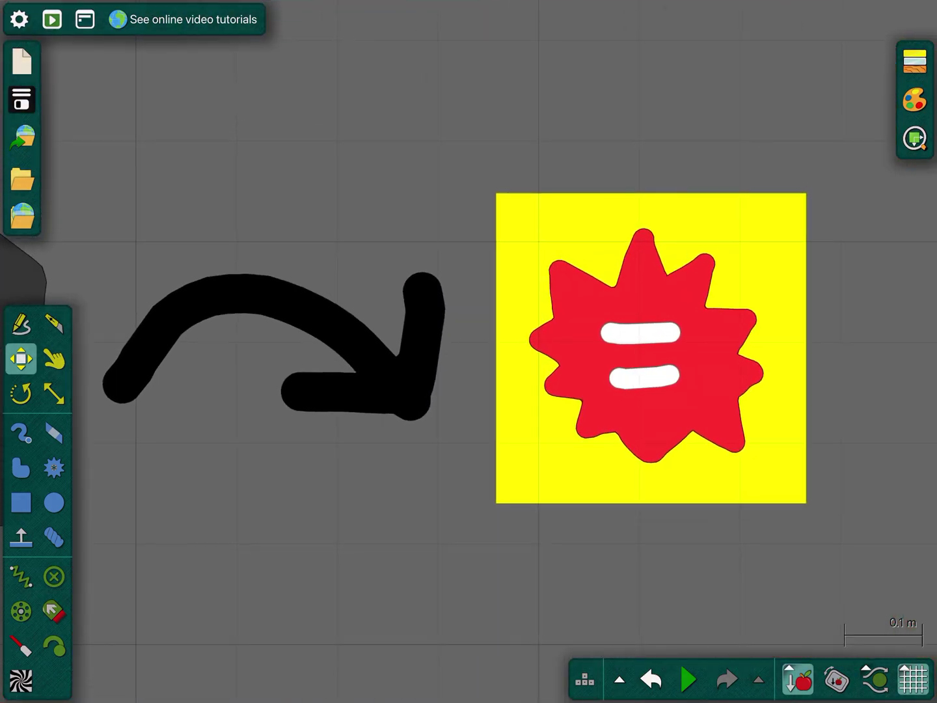
scroll(388, 381, "down", 4)
scroll(389, 381, "down", 6)
scroll(388, 380, "up", 7)
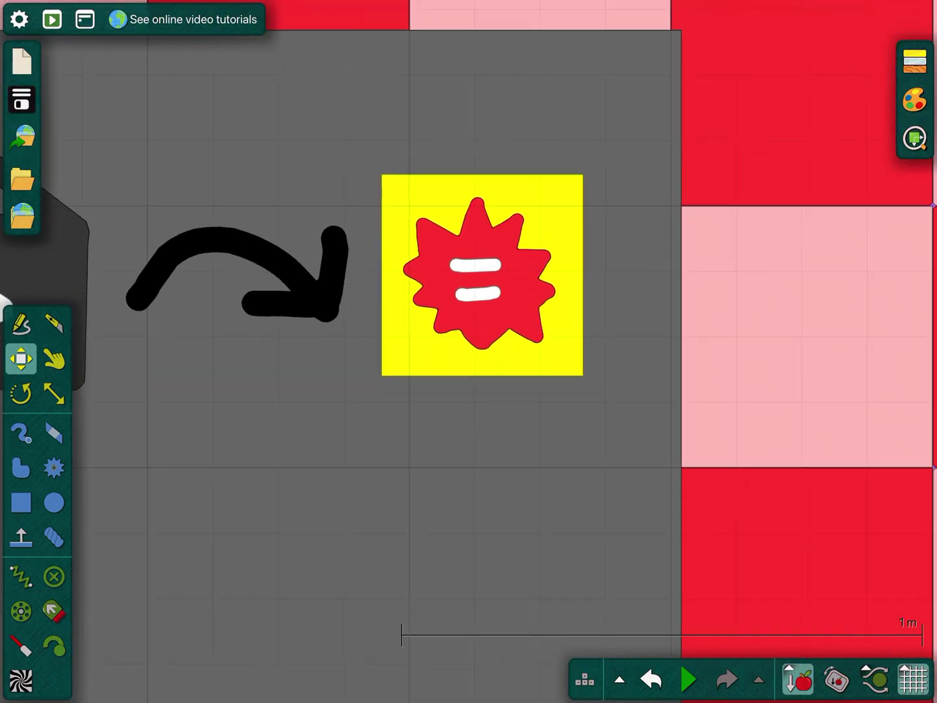
scroll(388, 381, "down", 2)
scroll(366, 329, "up", 4)
scroll(367, 329, "down", 3)
scroll(366, 329, "up", 5)
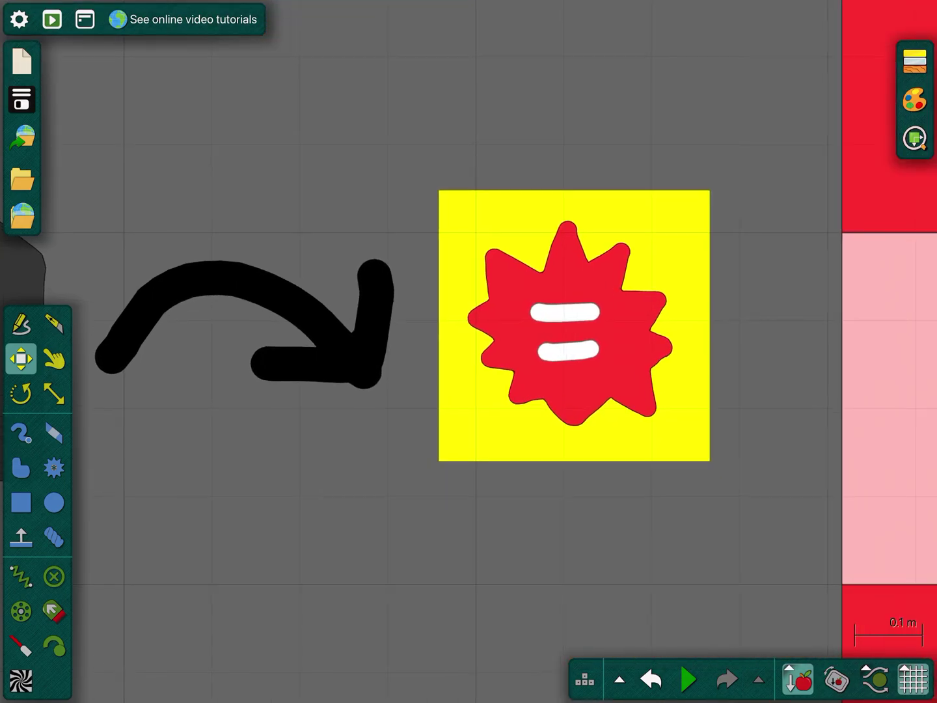
scroll(366, 330, "down", 4)
scroll(344, 293, "up", 5)
scroll(410, 351, "down", 8)
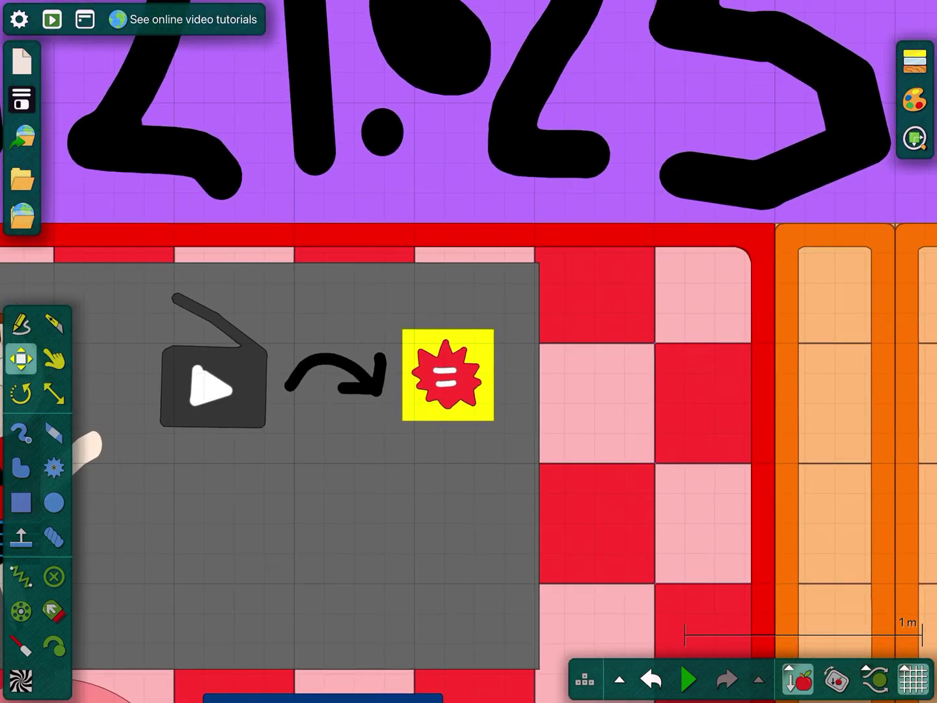
scroll(469, 351, "up", 3)
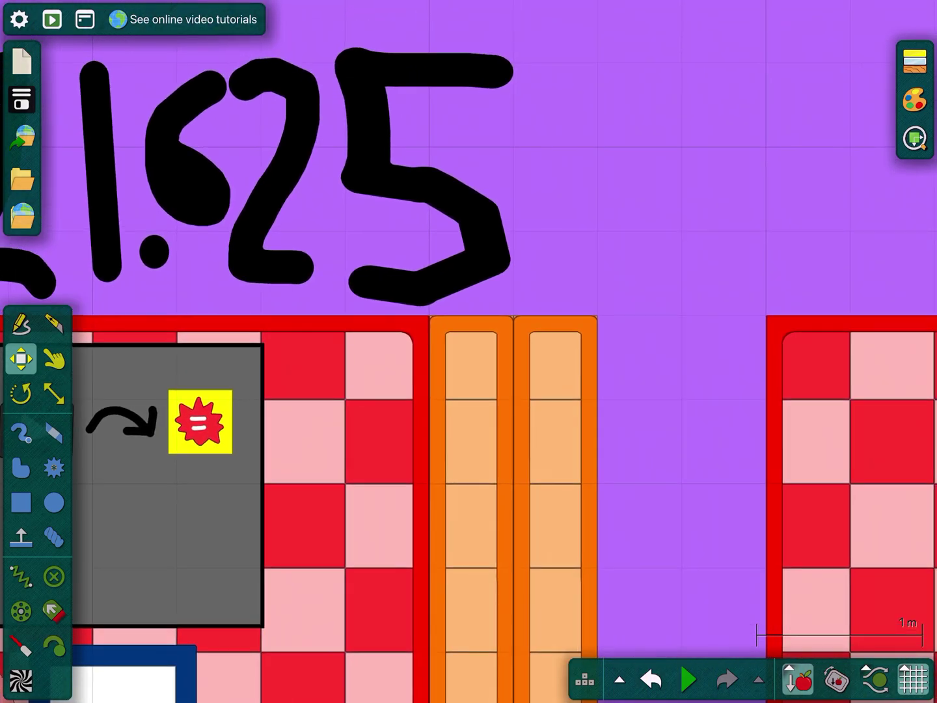
Erase the dark grey object beside the equals badge using the Edit menu.
right_click(222, 396)
left_click(230, 269)
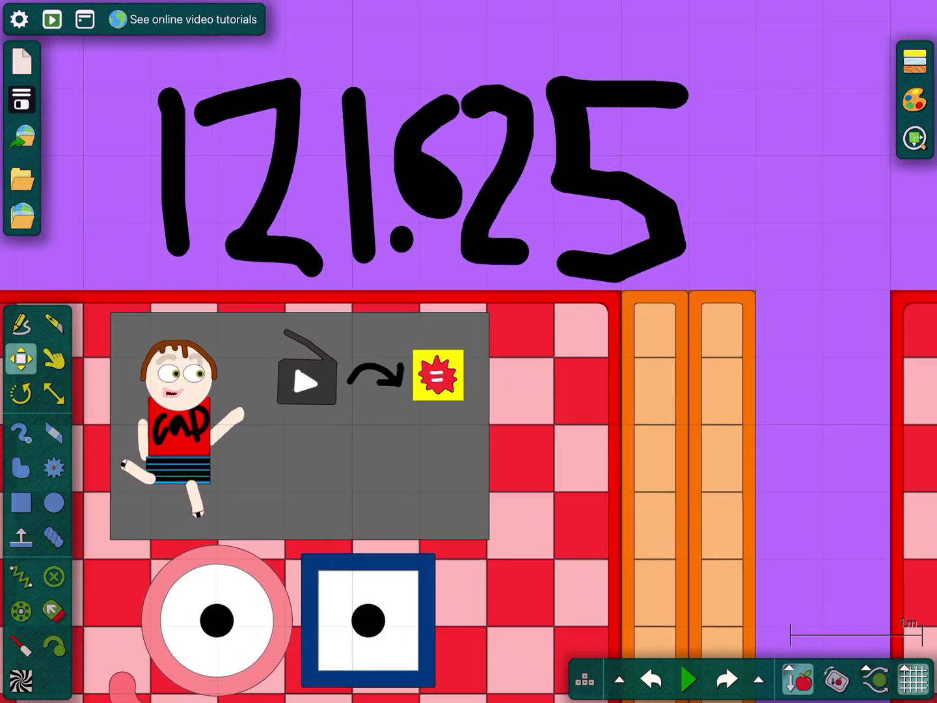
scroll(469, 352, "down", 8)
scroll(629, 440, "up", 8)
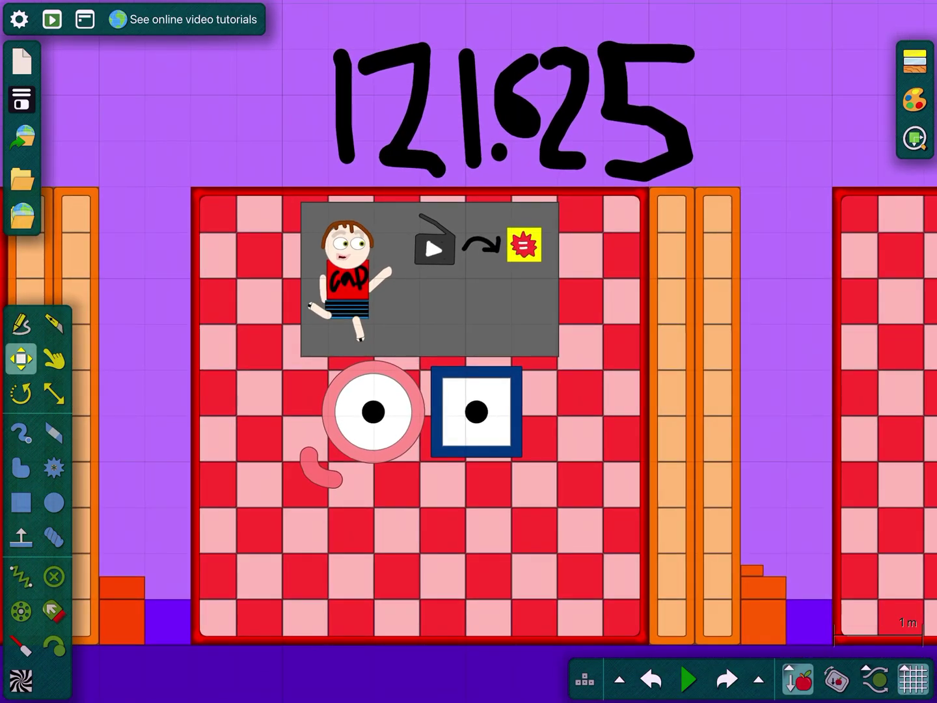
scroll(468, 147, "up", 8)
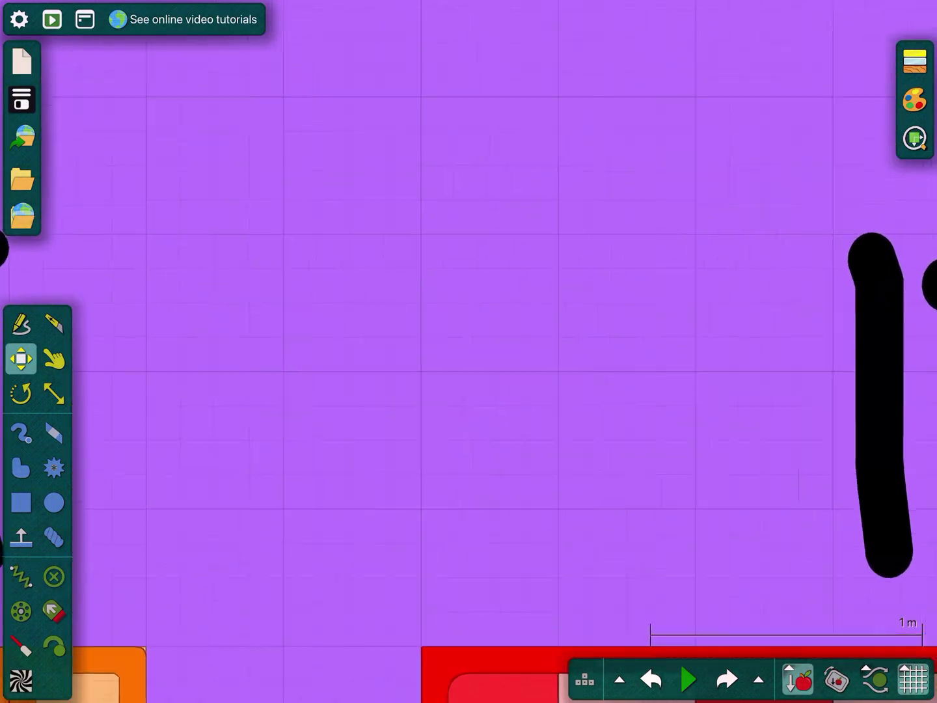
Show Notification Center and Control Center, then open and dismiss the Screen Recording options.
left_click_drag(469, 1, 469, 439)
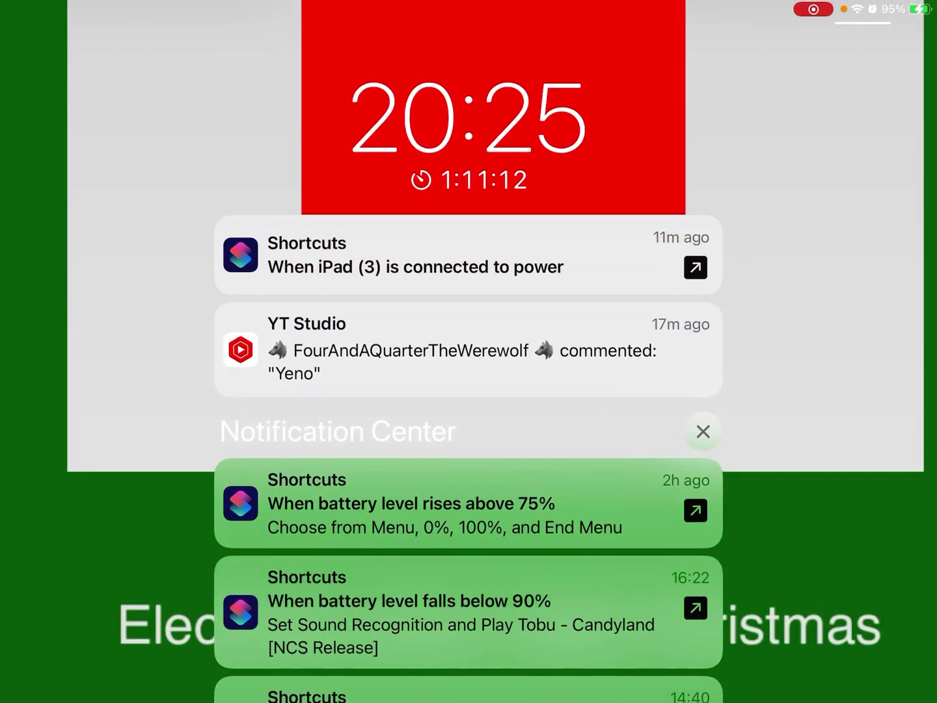
left_click_drag(879, 2, 879, 293)
scroll(762, 513, "down", 5)
left_click(796, 656)
left_click(796, 557)
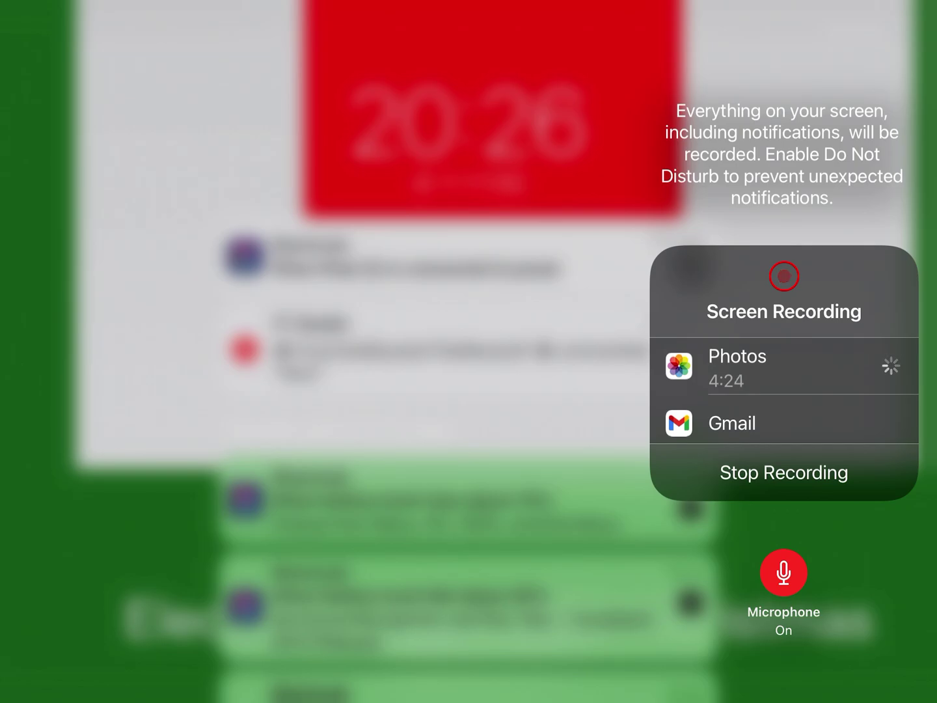
left_click(367, 366)
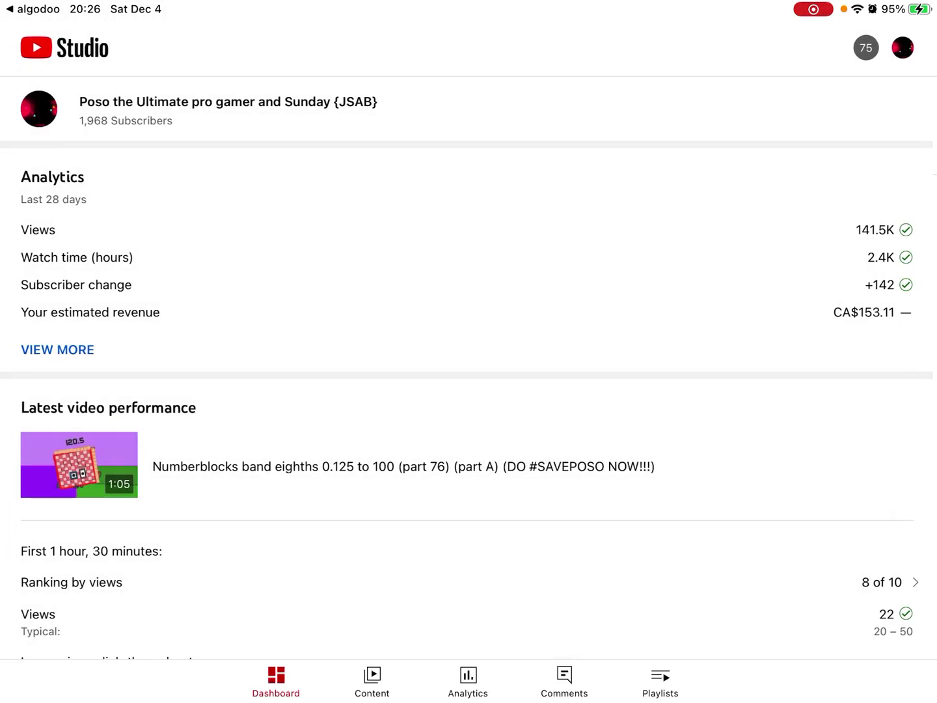
scroll(469, 367, "down", 10)
scroll(469, 366, "down", 10)
View one recent YouTube Studio comment, return to the dashboard, and show all open apps.
left_click(126, 201)
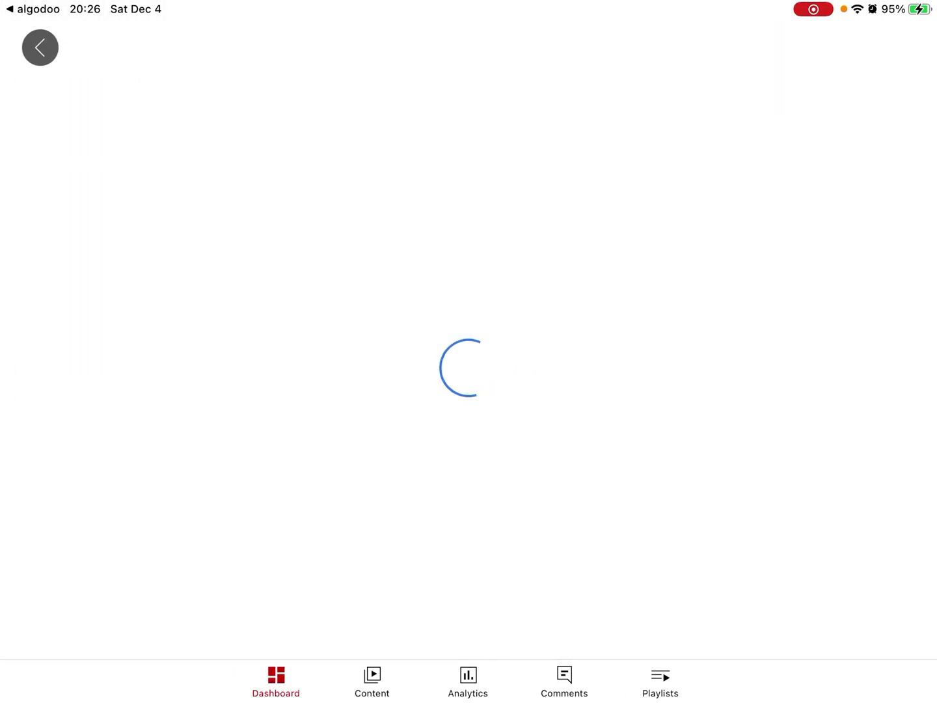
left_click(237, 48)
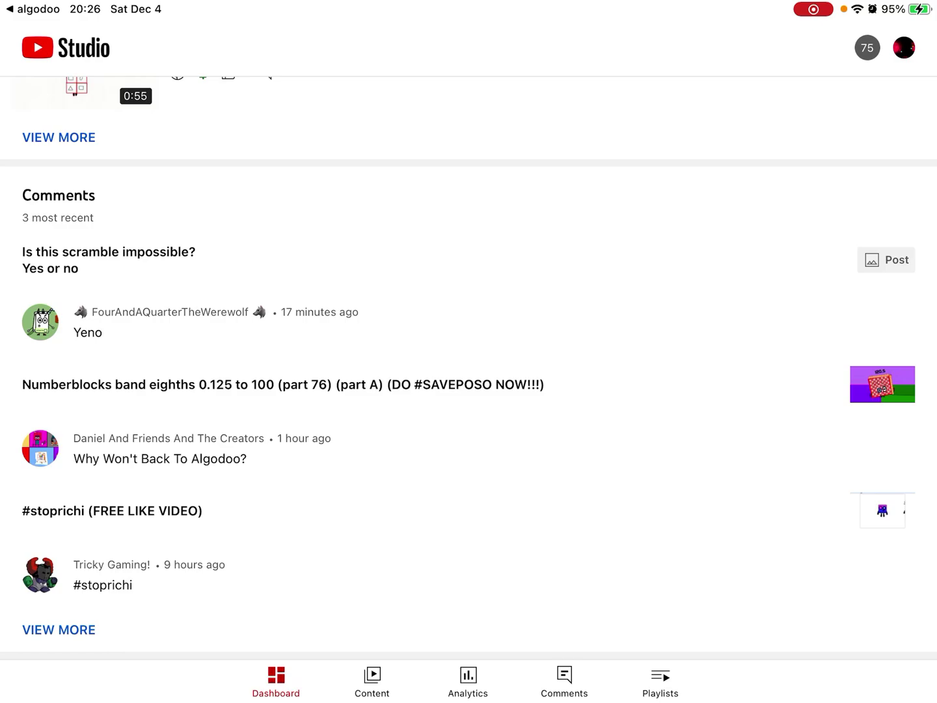
key("super+Tab")
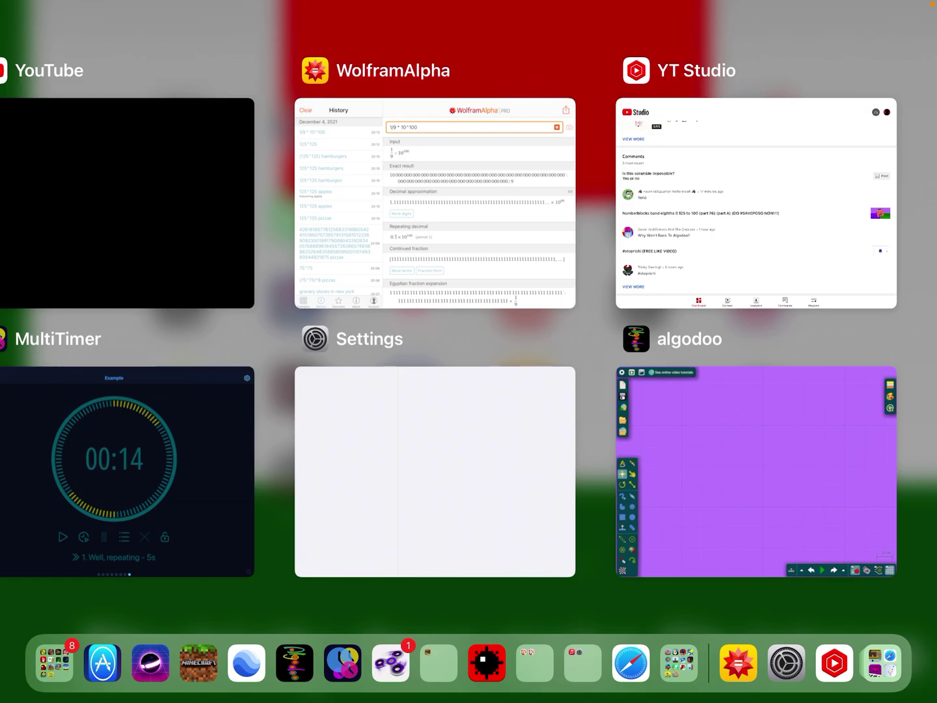
Return to the iPad home screen and bring up Spotlight Search.
key("super+h")
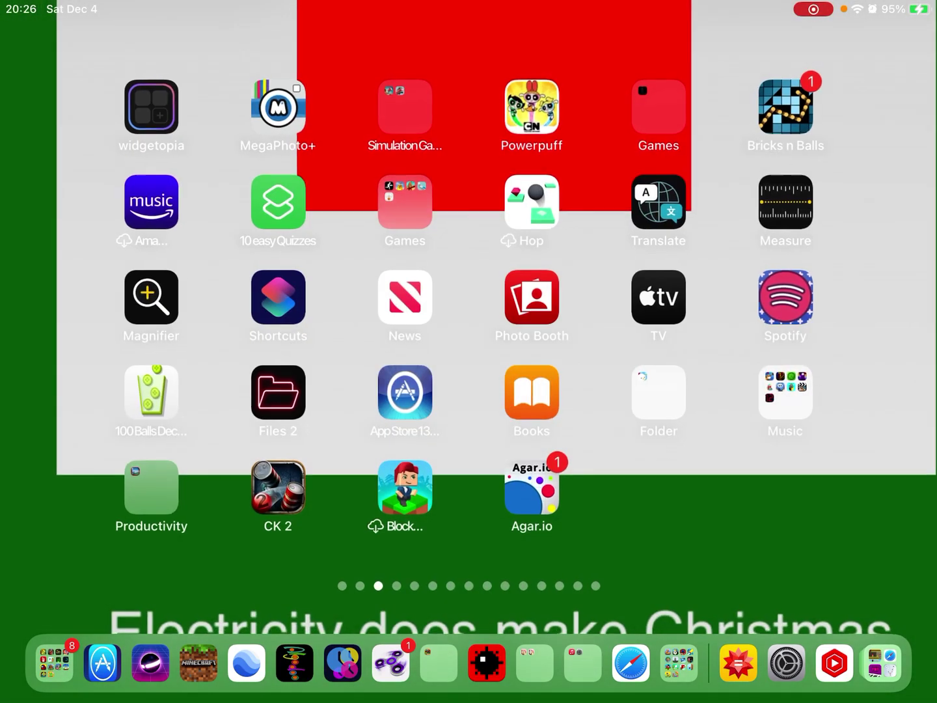
key("super+space")
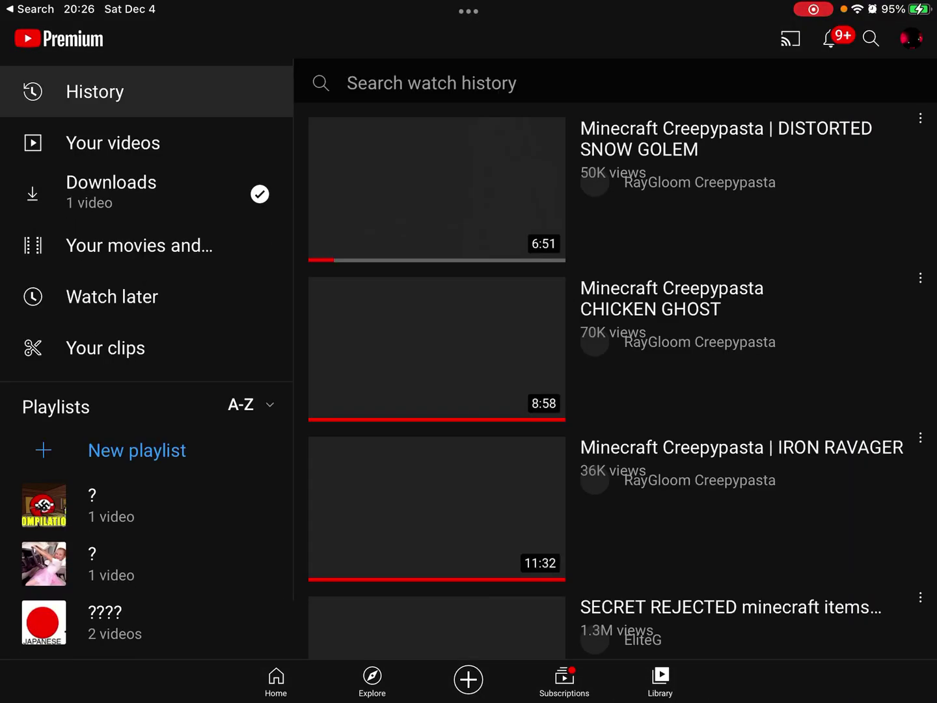
scroll(615, 366, "down", 5)
scroll(615, 366, "up", 6)
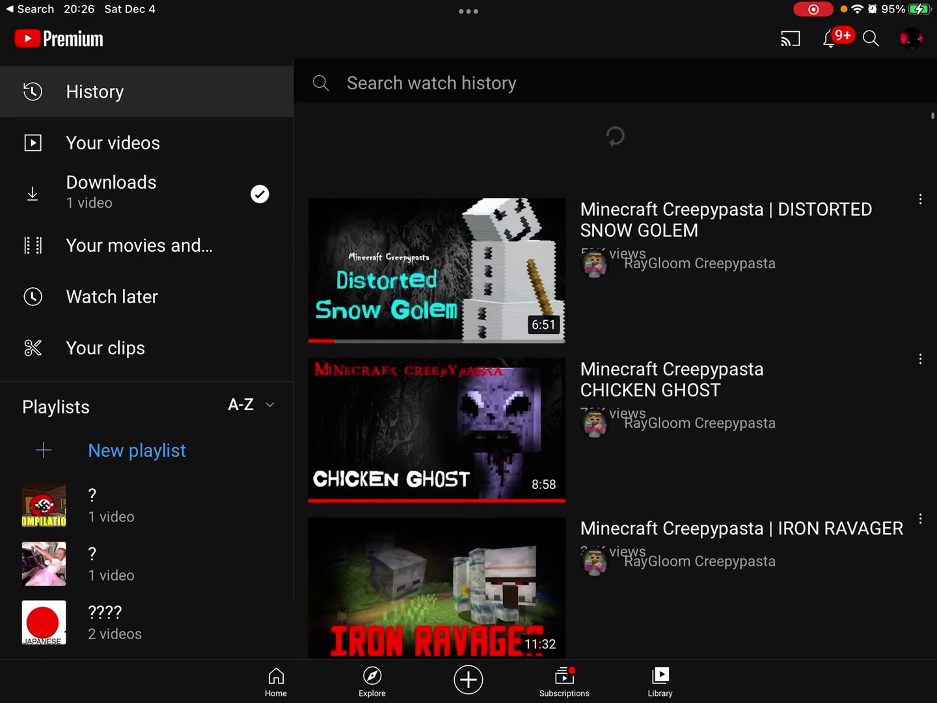
scroll(615, 366, "down", 5)
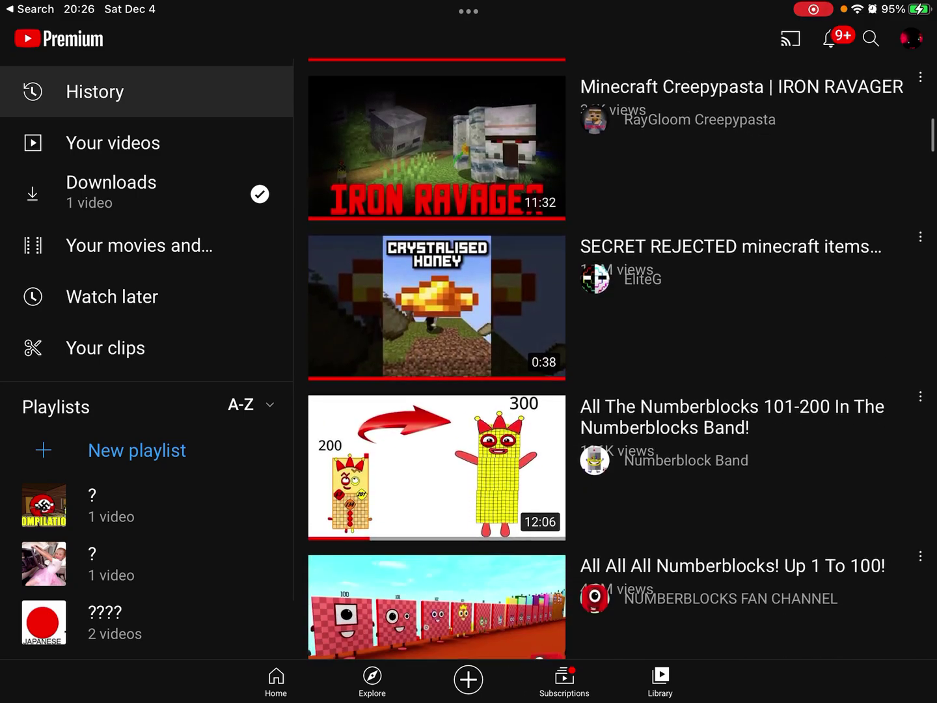
scroll(615, 367, "down", 5)
scroll(615, 367, "down", 3)
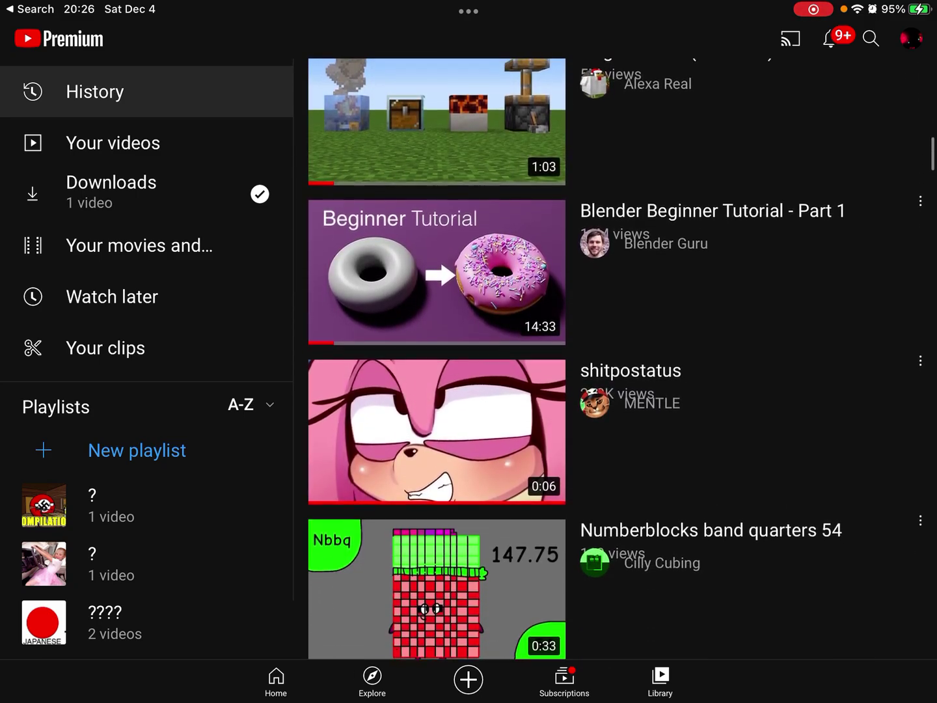
scroll(615, 366, "down", 2)
scroll(615, 366, "down", 5)
scroll(615, 366, "down", 2)
scroll(615, 366, "up", 2)
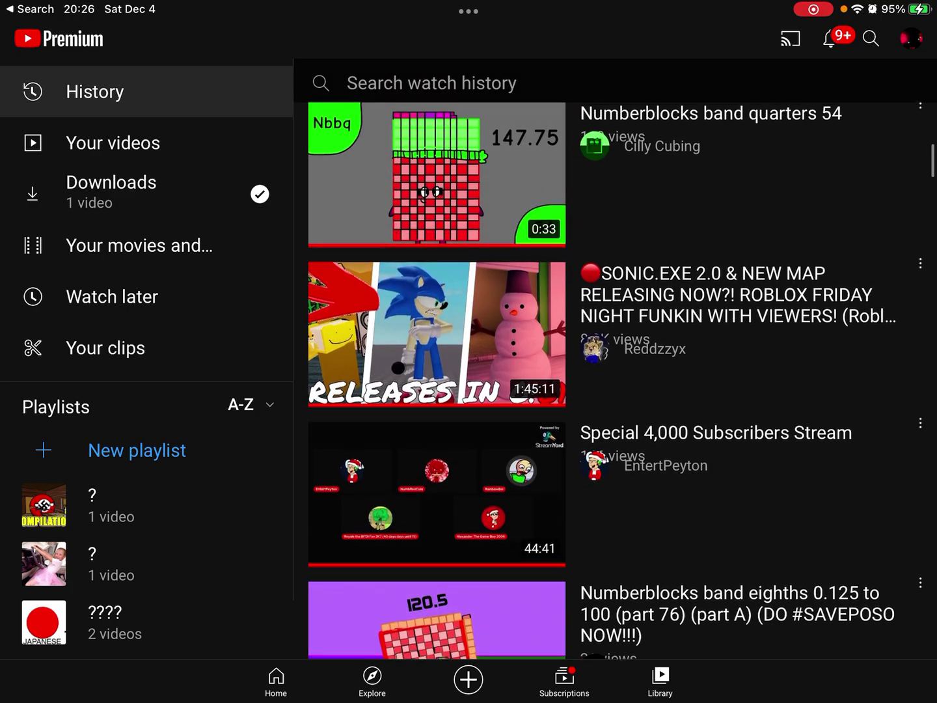
Bring up Control Center over YouTube's scrolled-down watch history.
left_click_drag(878, 3, 879, 293)
scroll(776, 366, "down", 3)
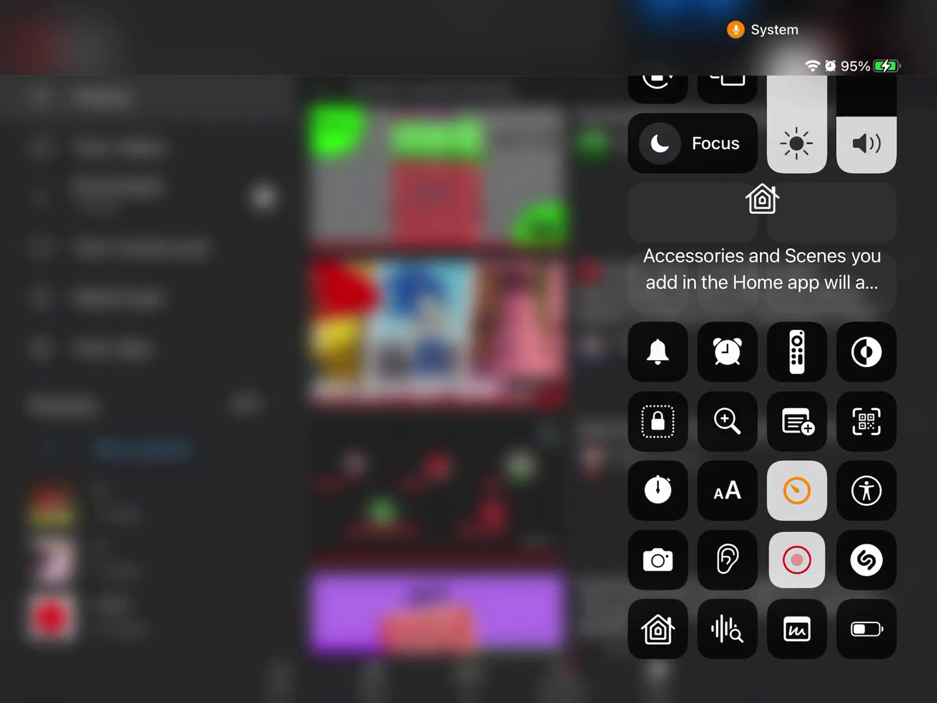
Open Screen Recording options, play Numberblocks band quarters 54, then return to Algodoo.
left_click(796, 544)
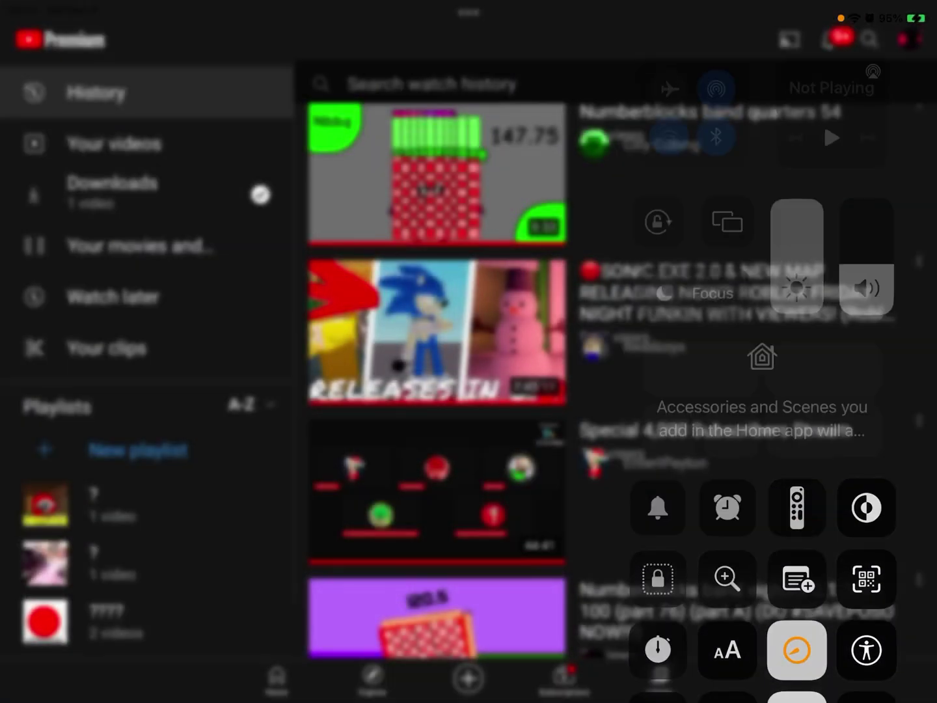
left_click(405, 207)
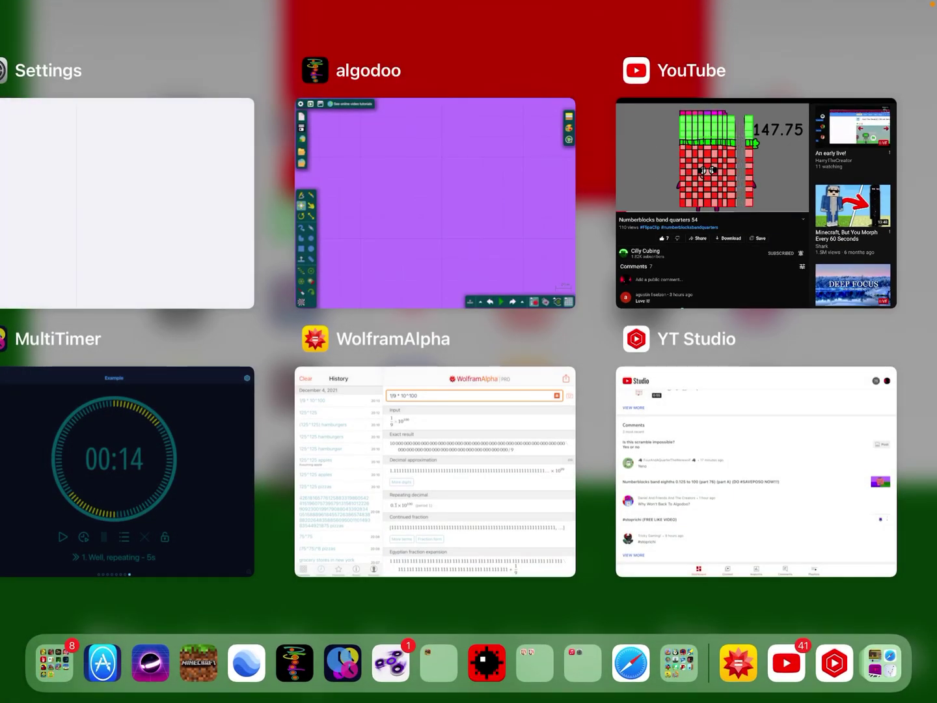
left_click(437, 202)
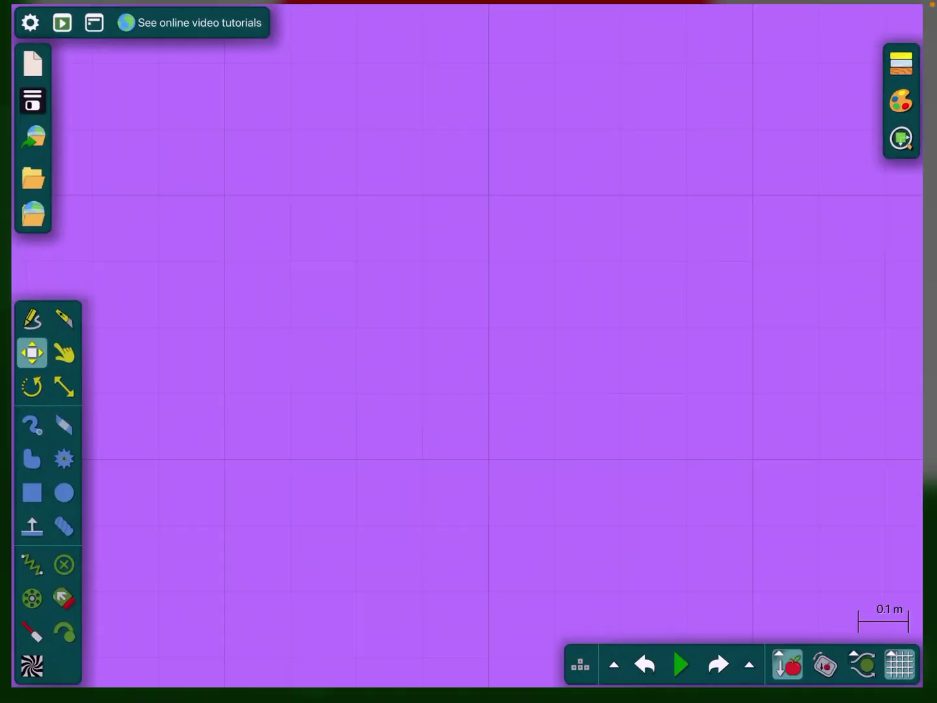
Rewind the Numberblocks band quarters 54 video from Notification Center, then bring up Control Center.
left_click_drag(470, 2, 468, 439)
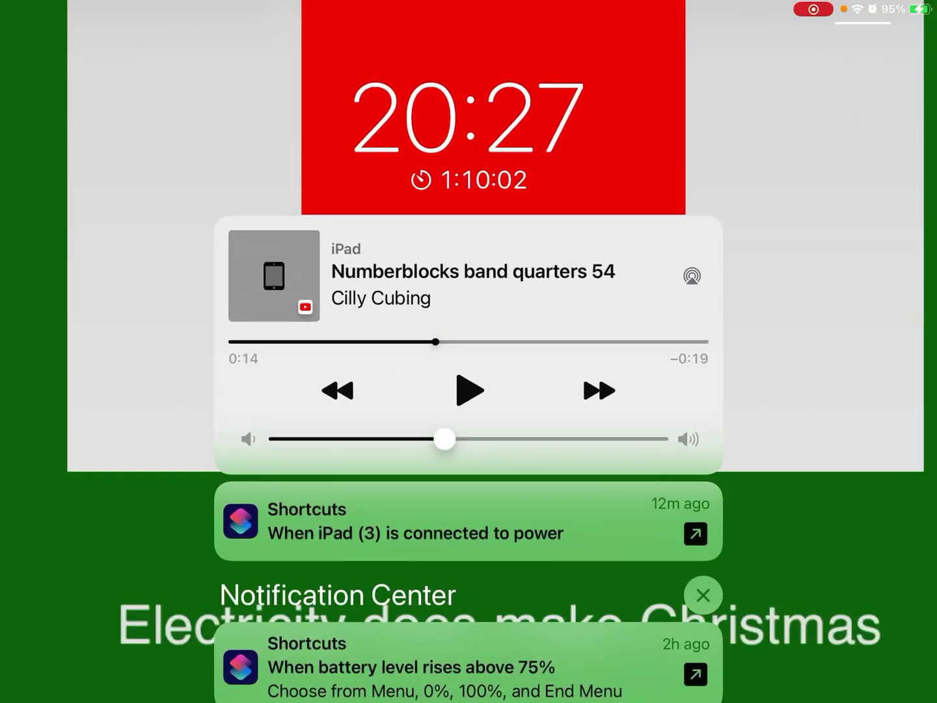
left_click(469, 390)
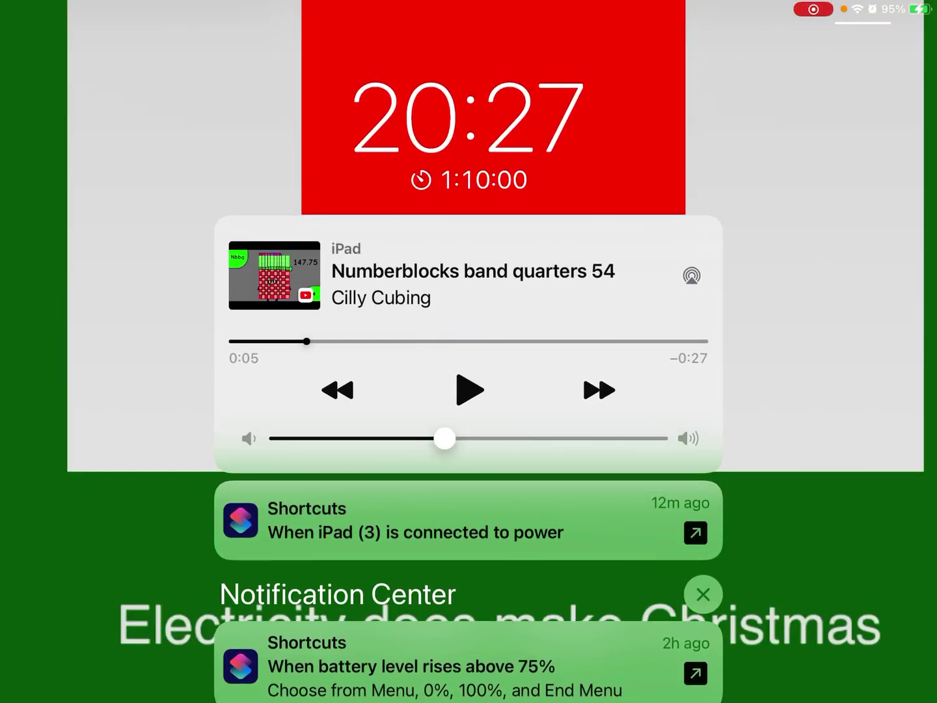
mouse_move(805, 352)
left_mouse_down()
mouse_move(147, 352)
mouse_move(806, 351)
left_mouse_up()
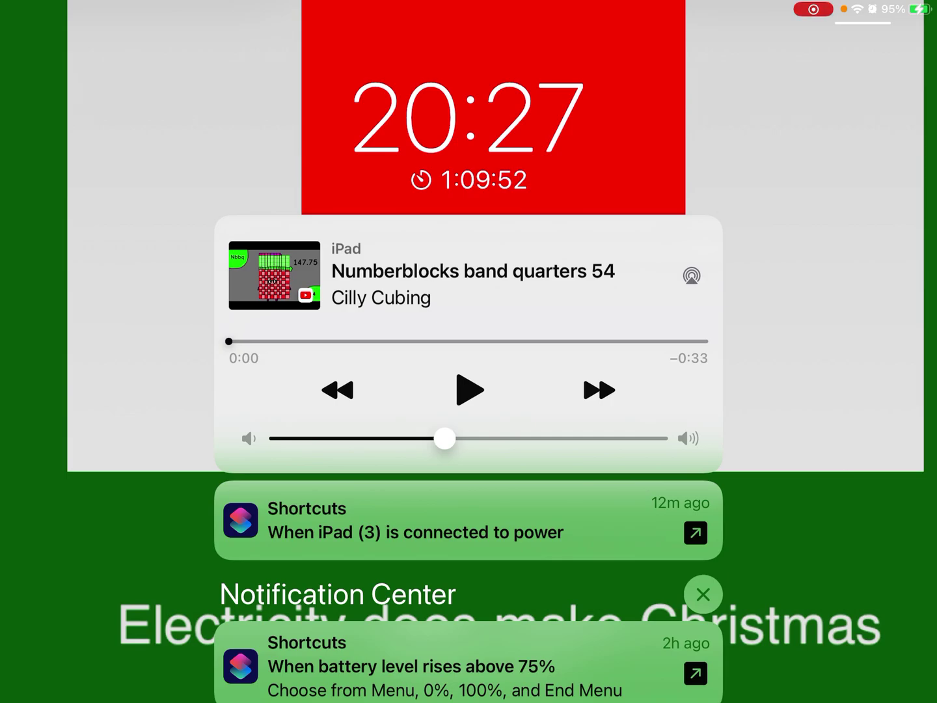
left_click_drag(864, 4, 865, 293)
scroll(761, 366, "down", 5)
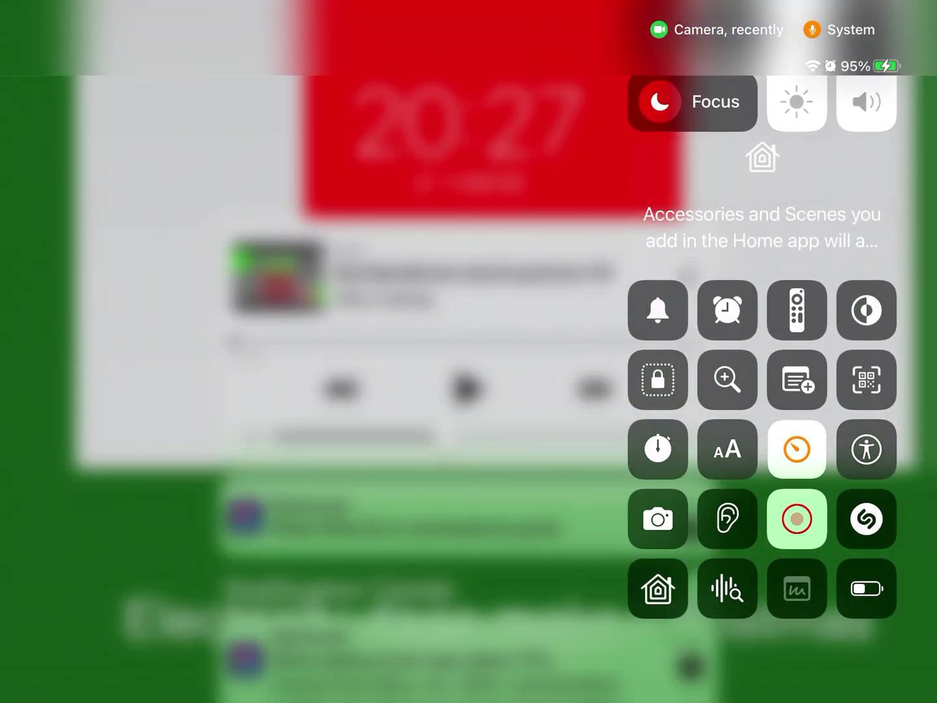
Show the Screen Recording options panel, with Photos selected and microphone on.
left_click(797, 519)
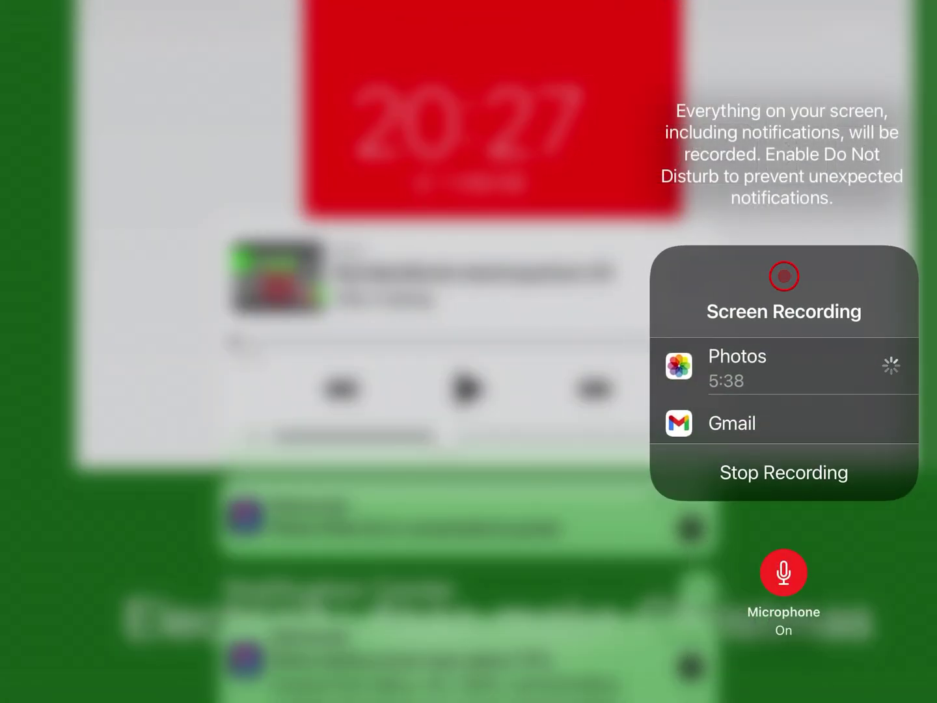